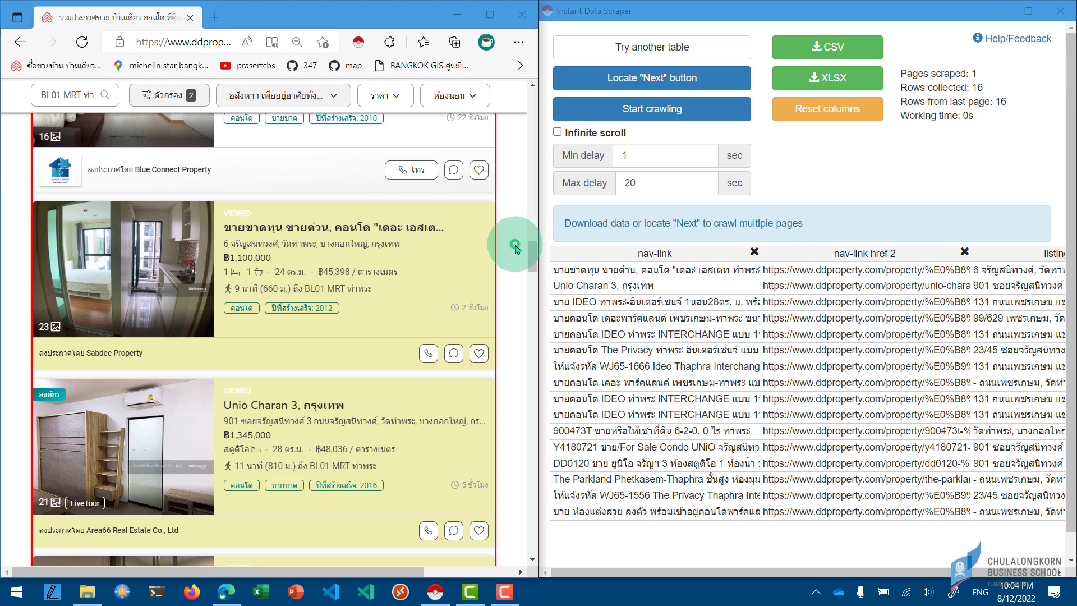
# - Scroll through the listings page and export the scraped rows to a file
pyautogui.click(517, 249)
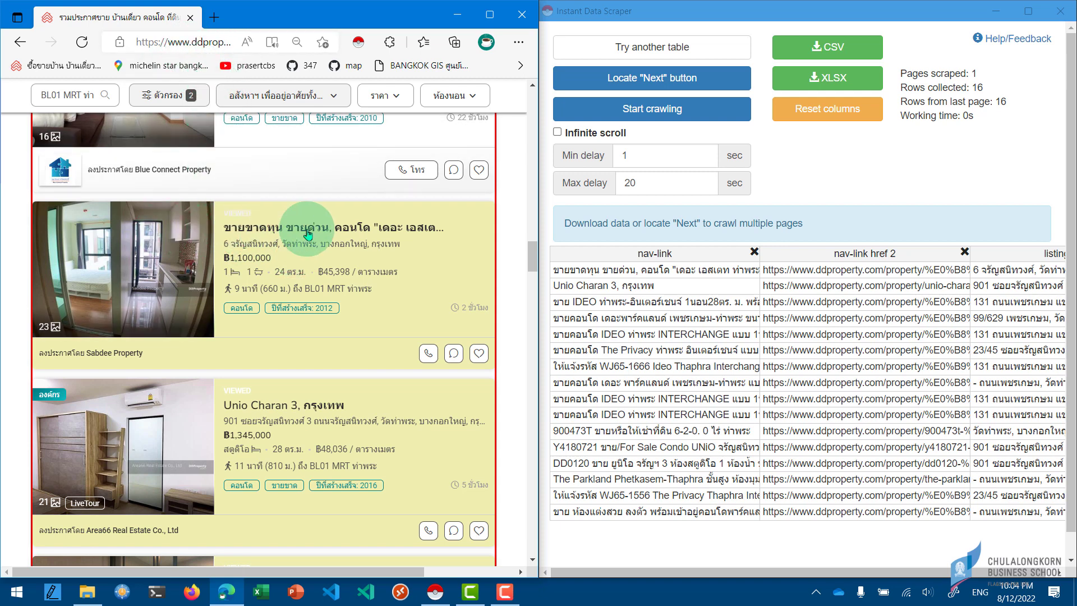
pyautogui.scroll(-1, 385, 288)
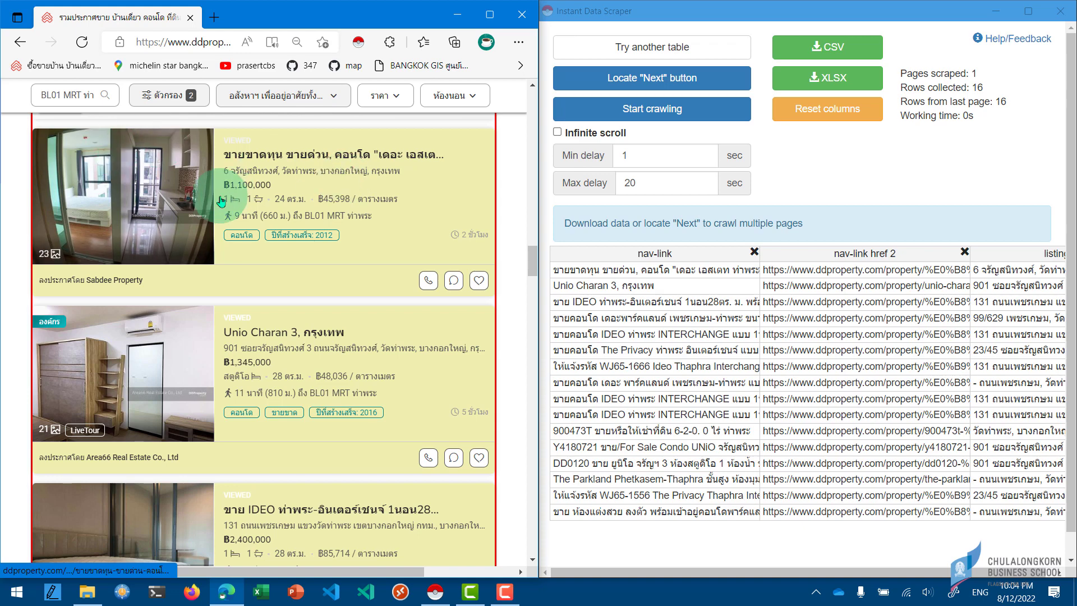
pyautogui.scroll(-5, 278, 225)
pyautogui.scroll(5, 280, 227)
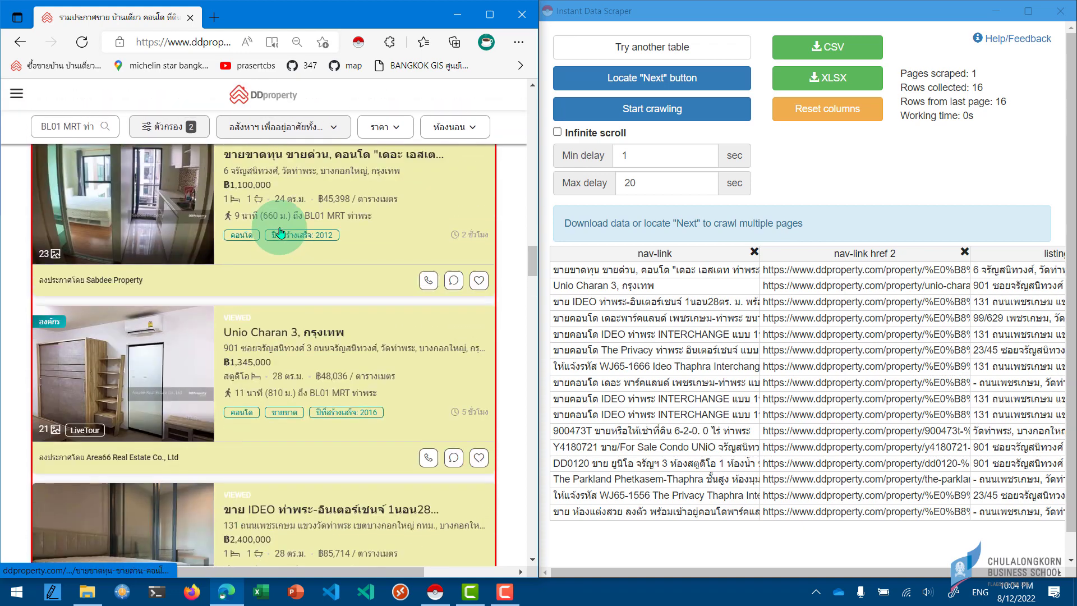
pyautogui.scroll(2, 281, 231)
pyautogui.scroll(-1, 355, 280)
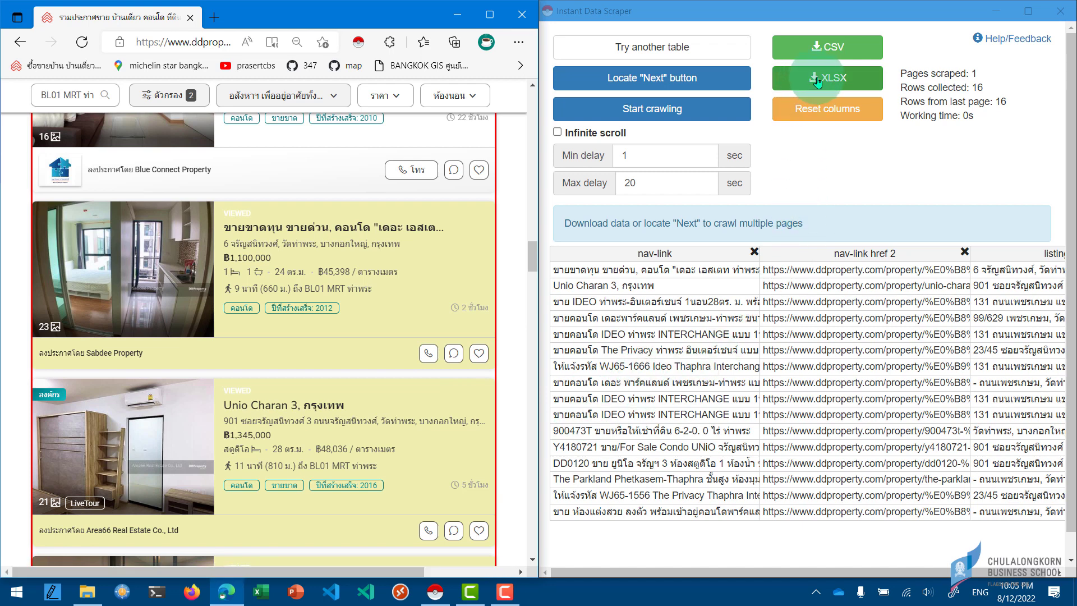
pyautogui.click(828, 52)
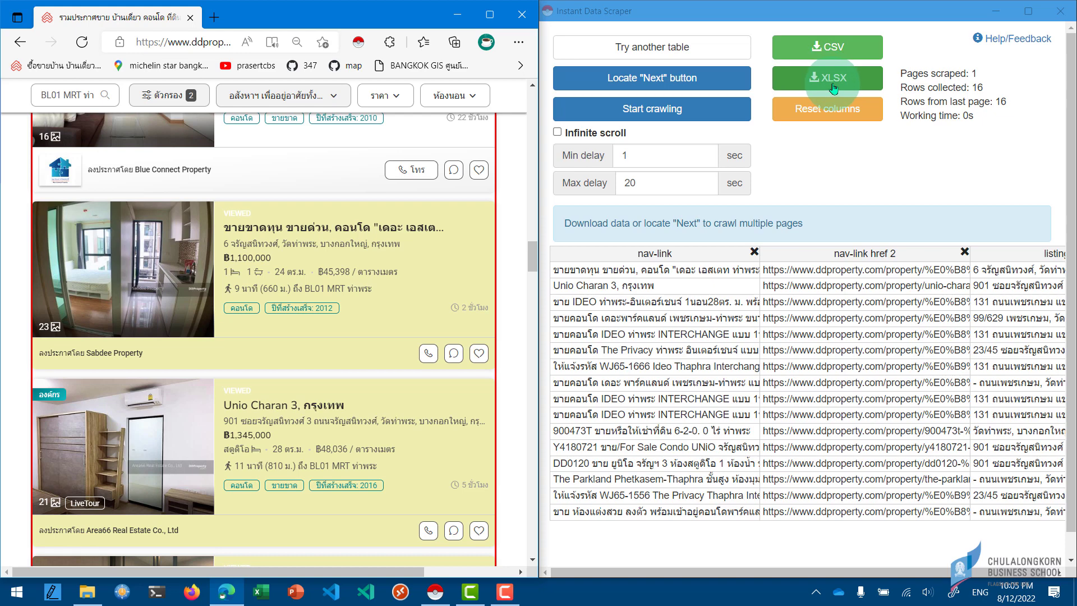
# - Close the scraper, remove the Instant Data Scraper extension from Edge, and close the browser
pyautogui.click(1058, 12)
pyautogui.doubleClick(493, 18)
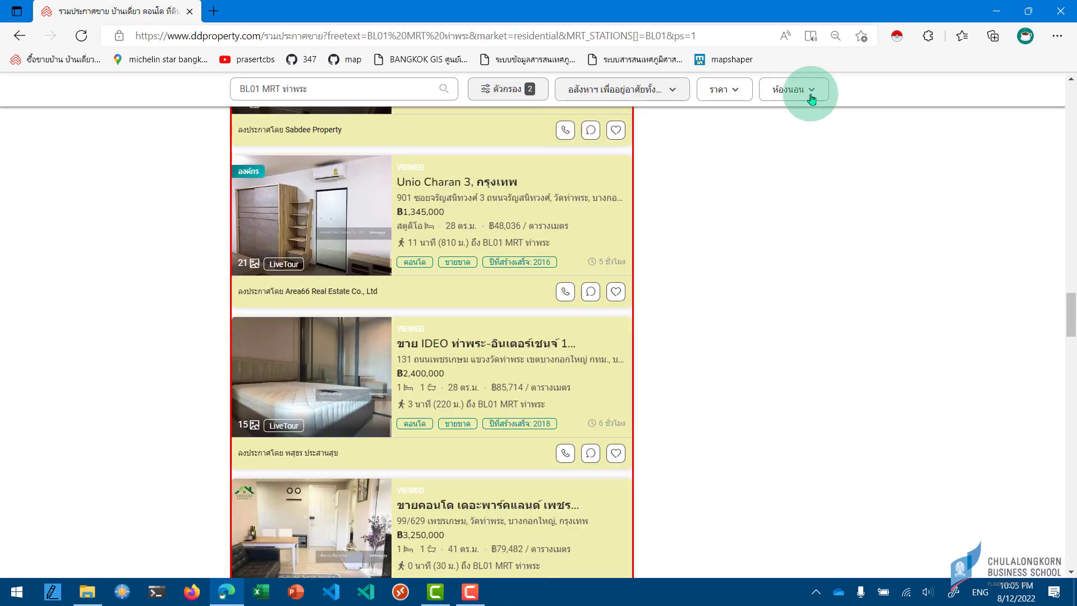
pyautogui.rightClick(895, 37)
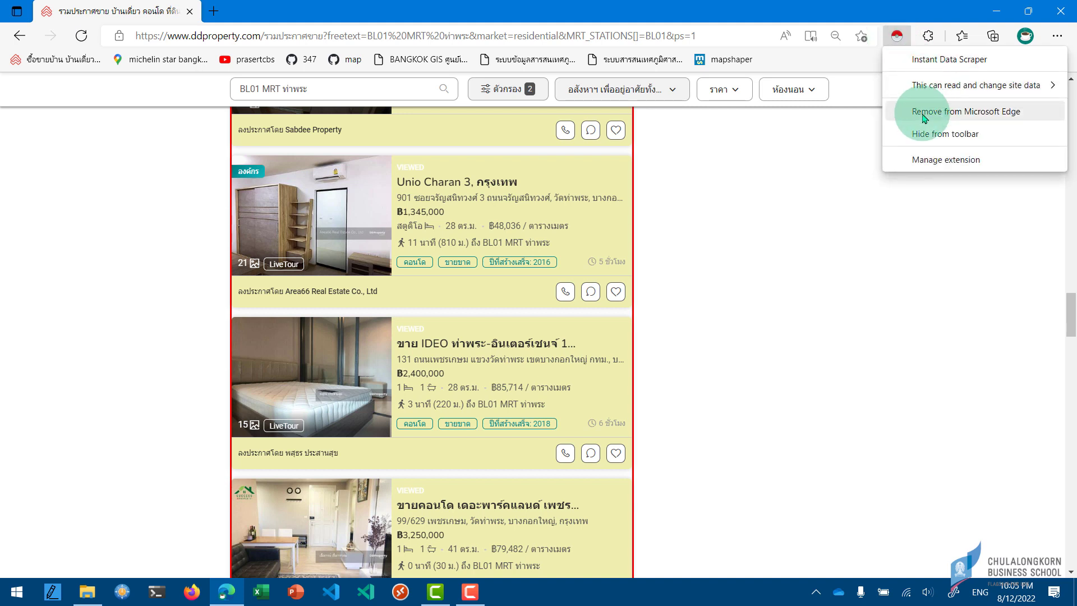
pyautogui.click(923, 111)
pyautogui.click(810, 135)
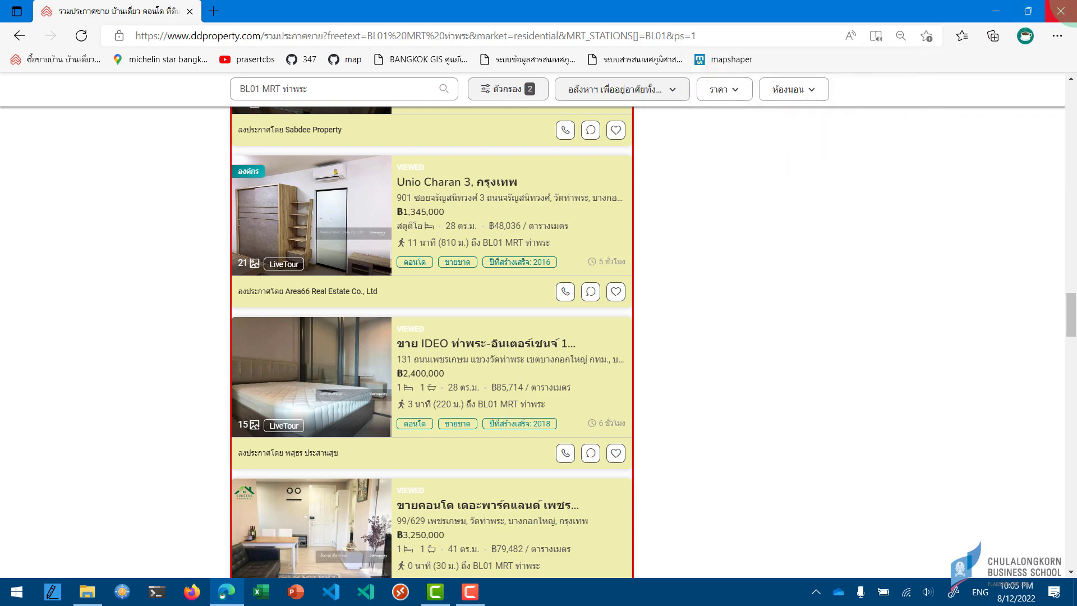
pyautogui.click(1060, 17)
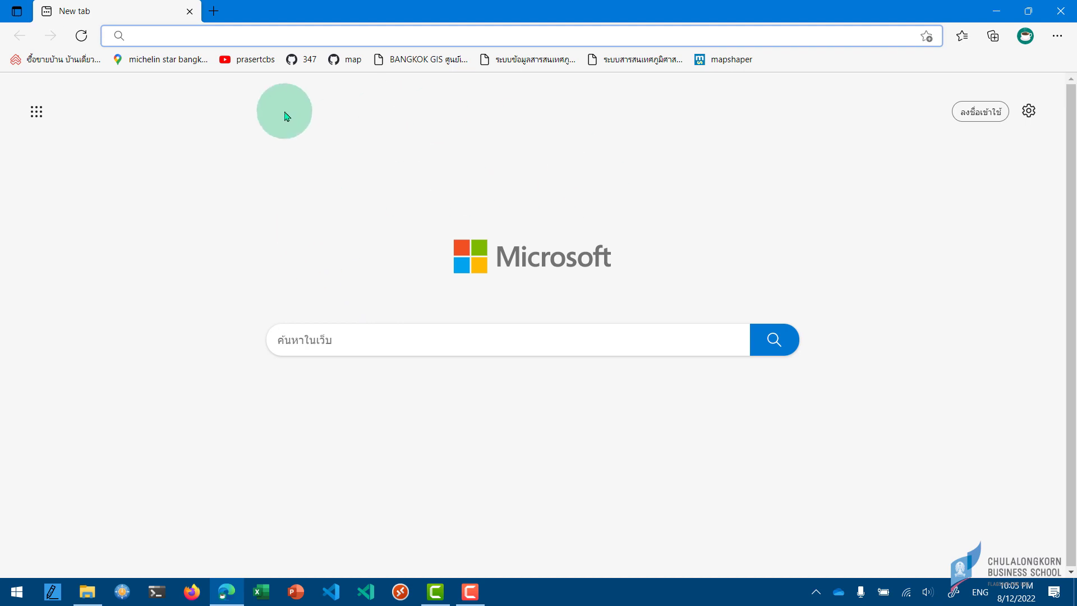
# - Load the DDproperty bookmark, then open the Edge Add-ons website from the Extensions menu
pyautogui.click(50, 61)
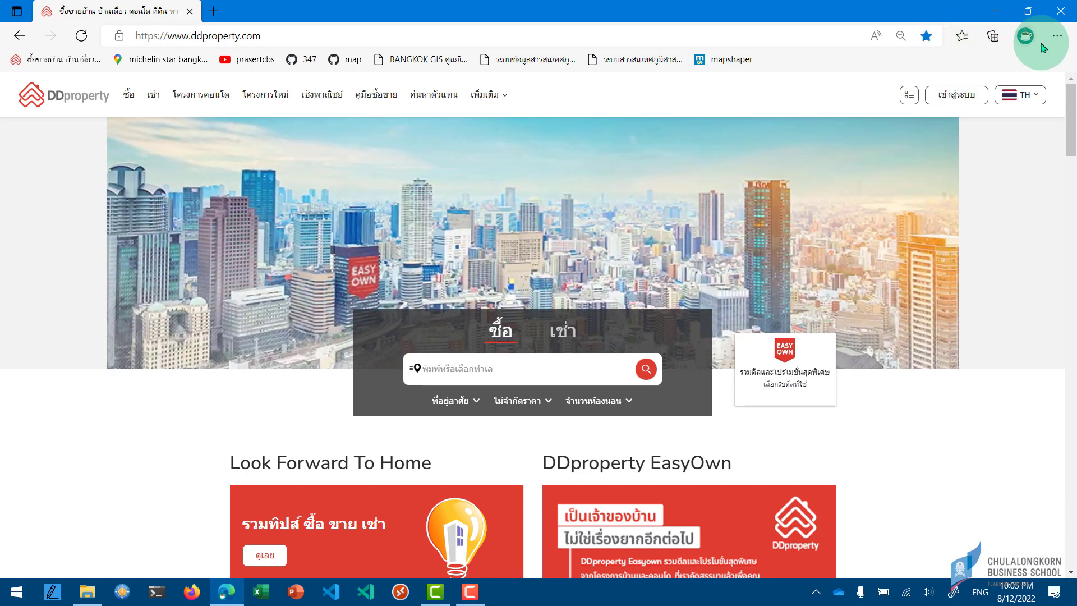
pyautogui.click(1057, 37)
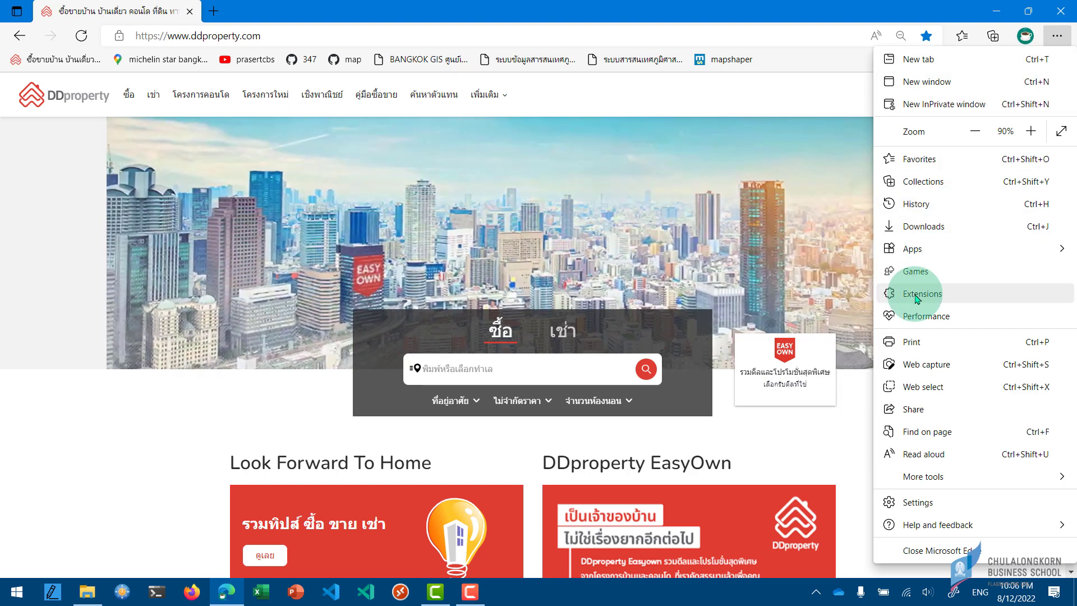
pyautogui.click(918, 294)
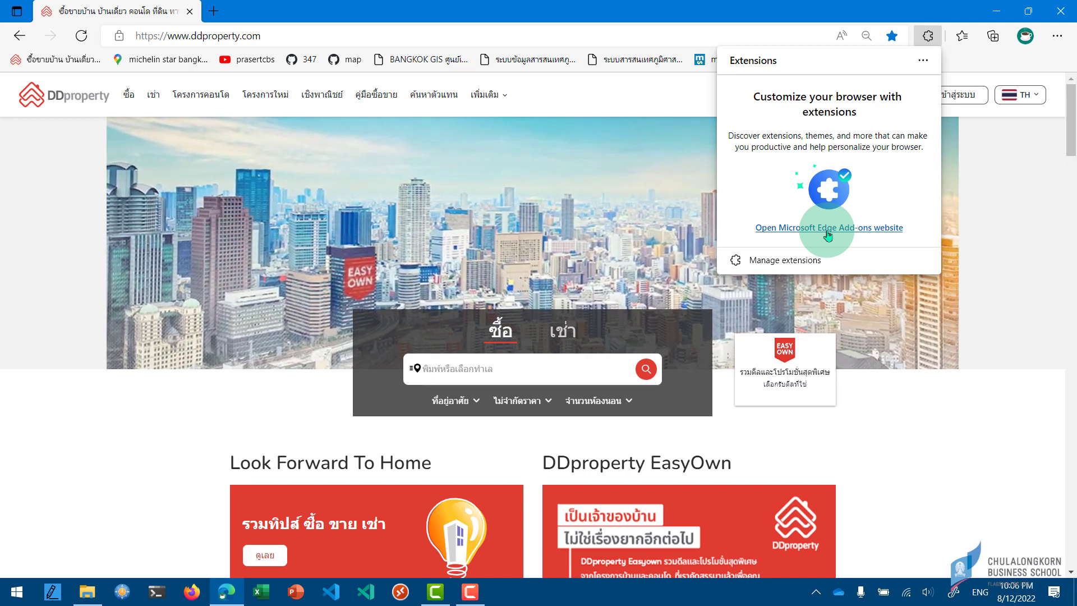
pyautogui.click(828, 229)
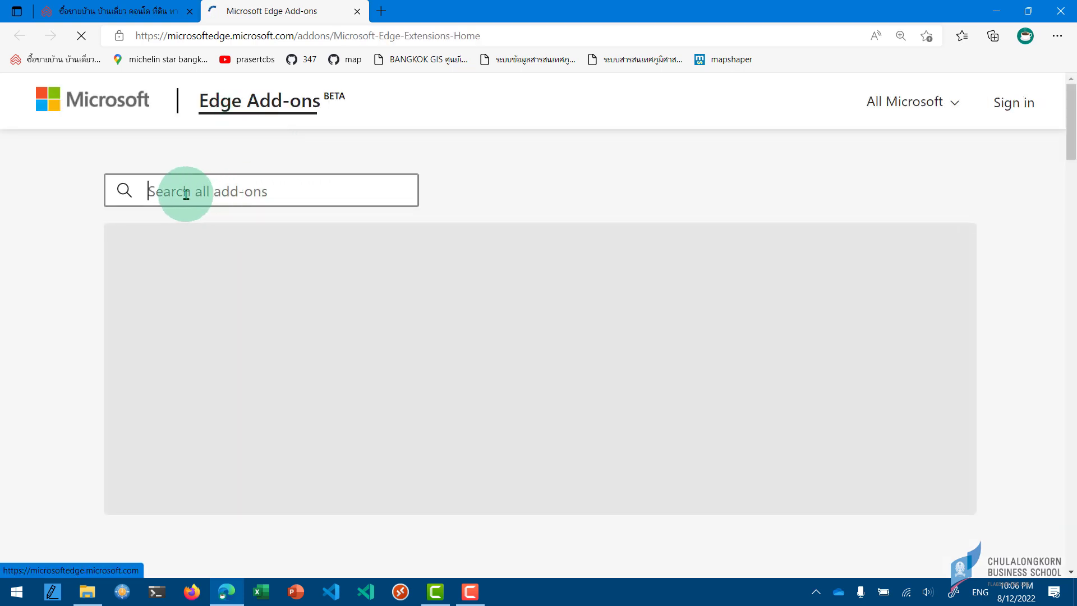
# - Search the store for 'instant data scraper' and add the extension to Edge
pyautogui.click(208, 195)
pyautogui.write('insta')
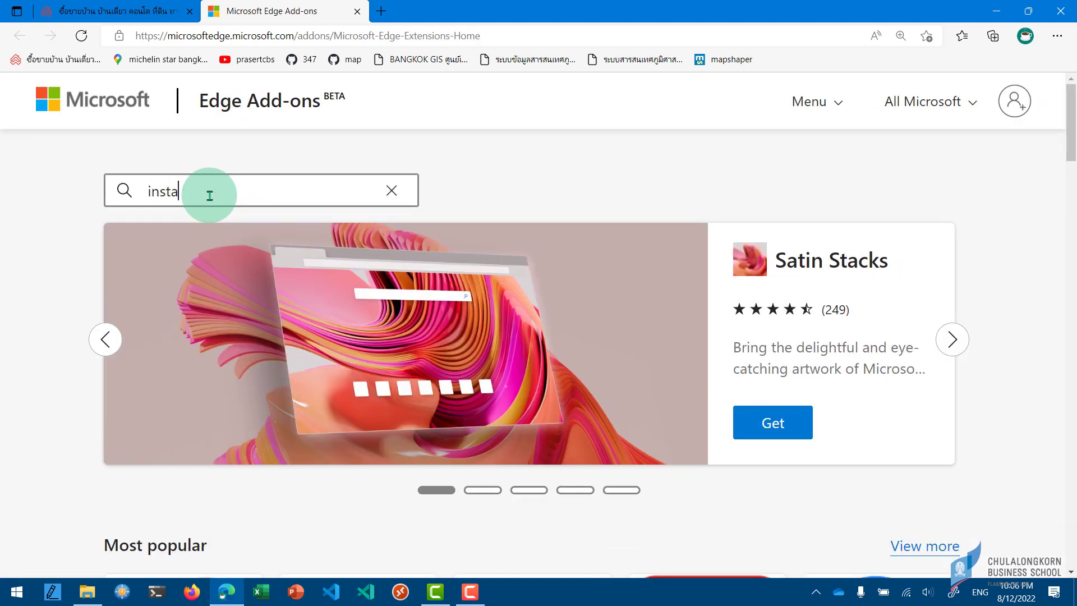
pyautogui.write('nt')
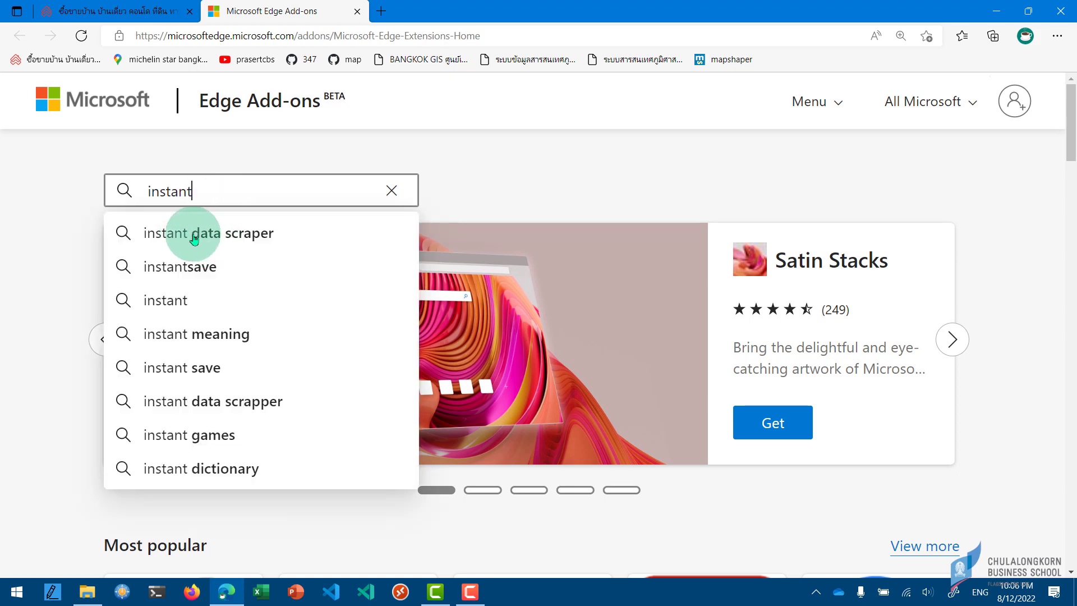
pyautogui.click(246, 236)
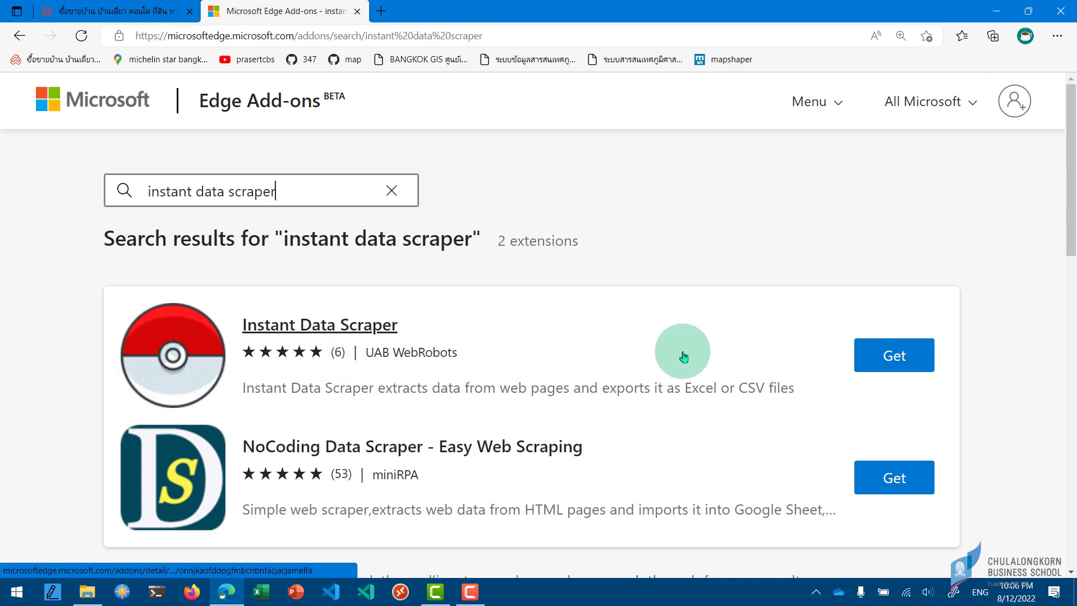
pyautogui.click(882, 360)
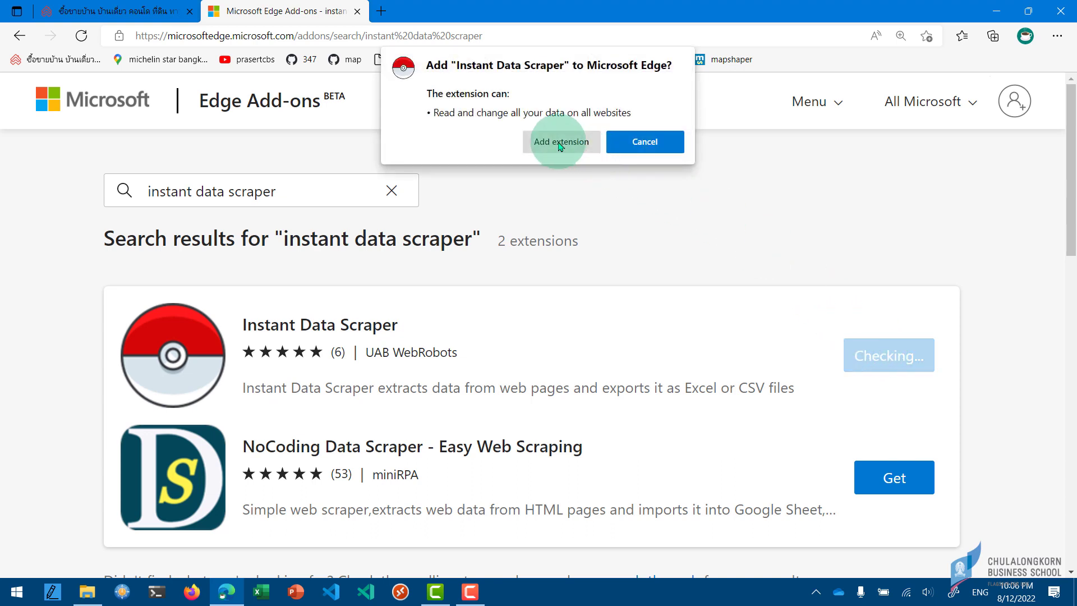
pyautogui.click(558, 144)
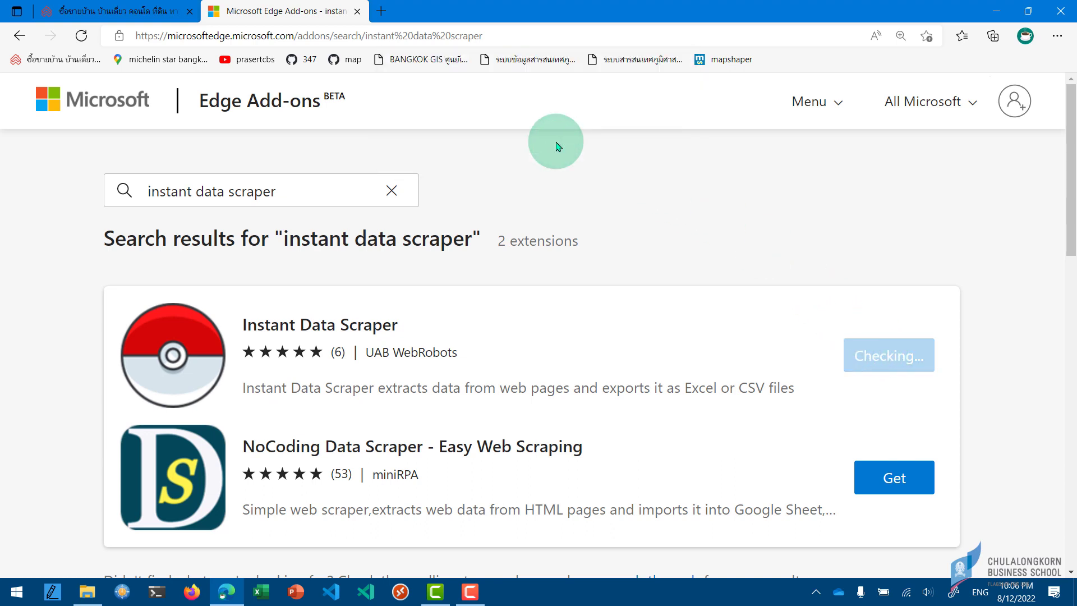
pyautogui.click(994, 40)
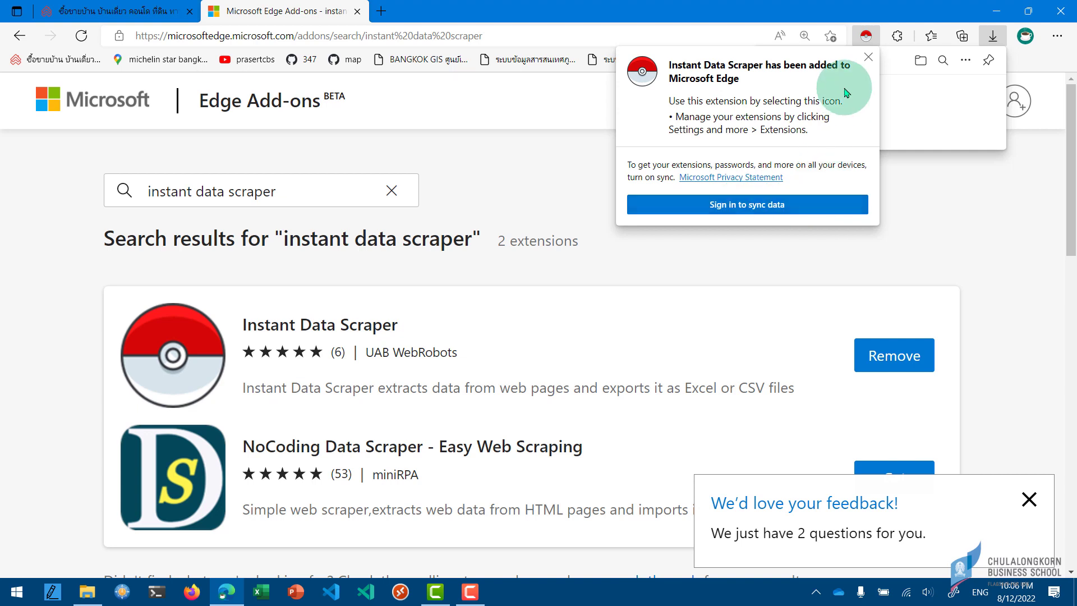
pyautogui.click(869, 58)
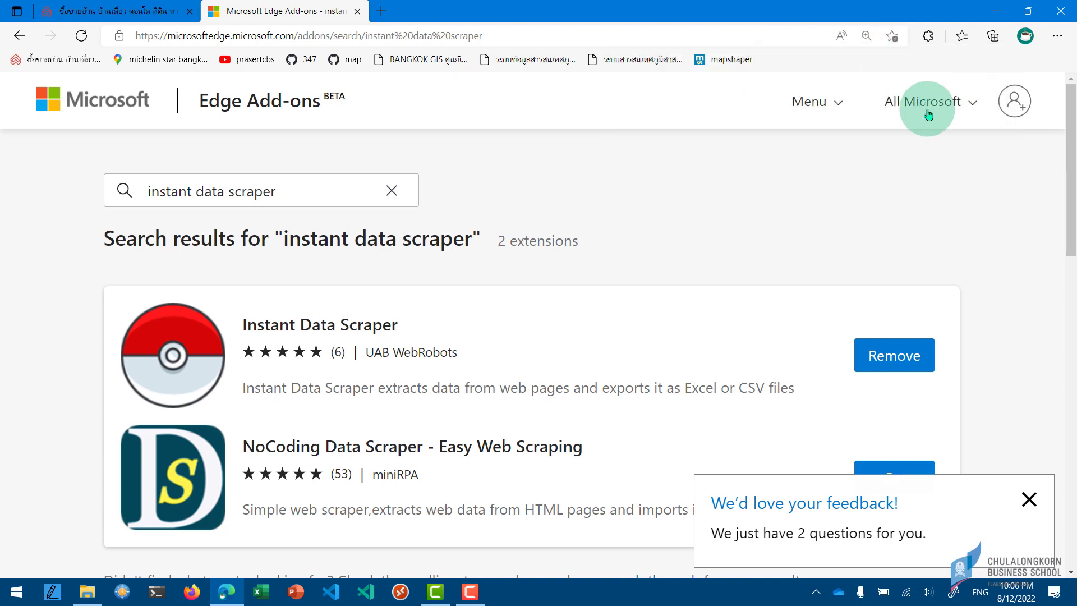
# - Show the Instant Data Scraper icon in the toolbar and close the add-ons tab
pyautogui.click(928, 37)
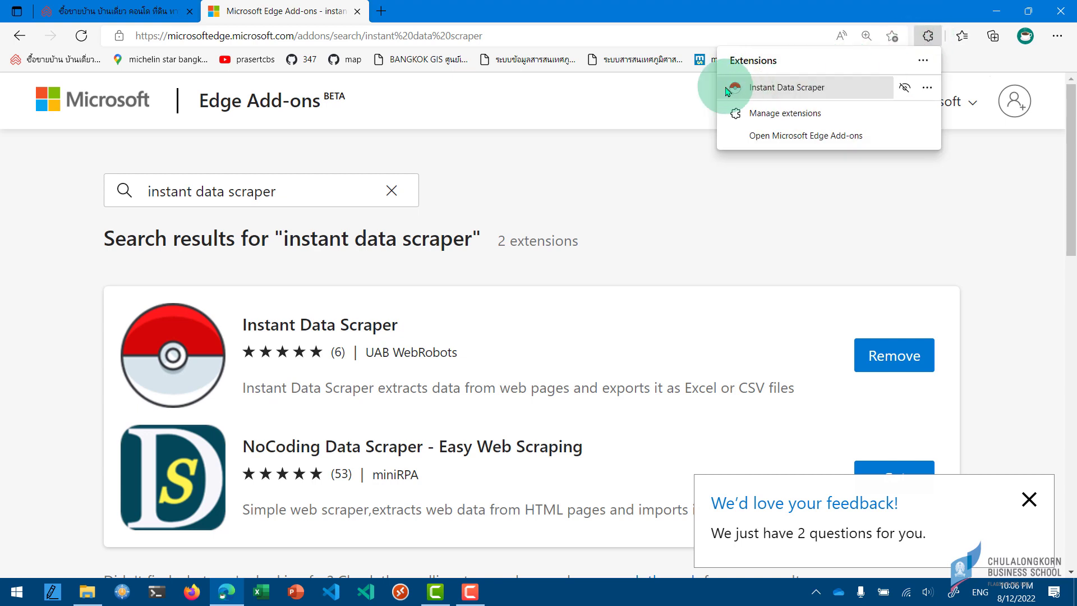
pyautogui.click(905, 88)
pyautogui.click(907, 88)
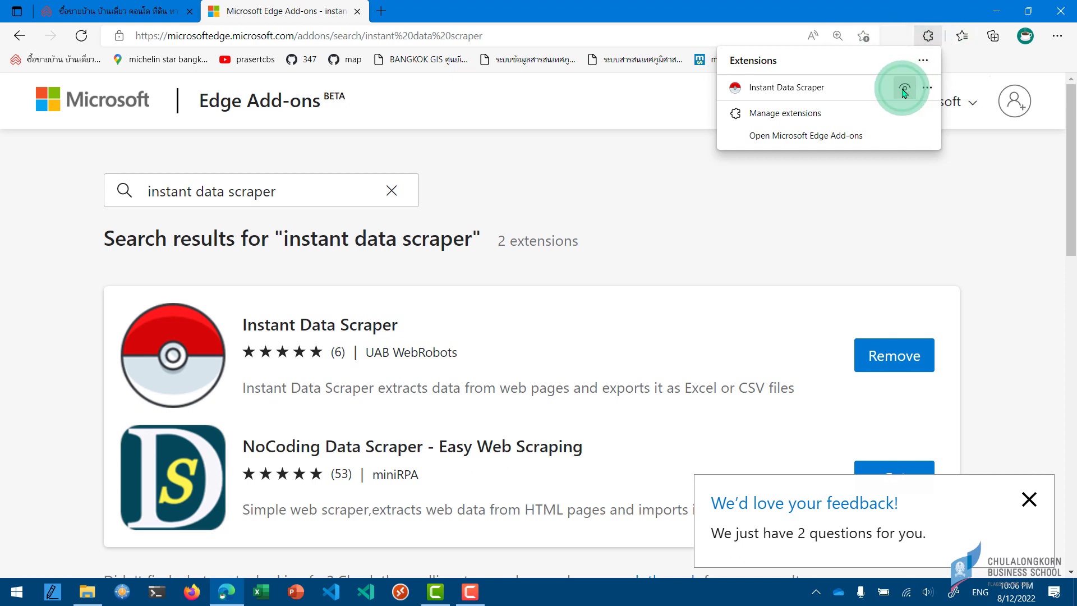
pyautogui.click(905, 89)
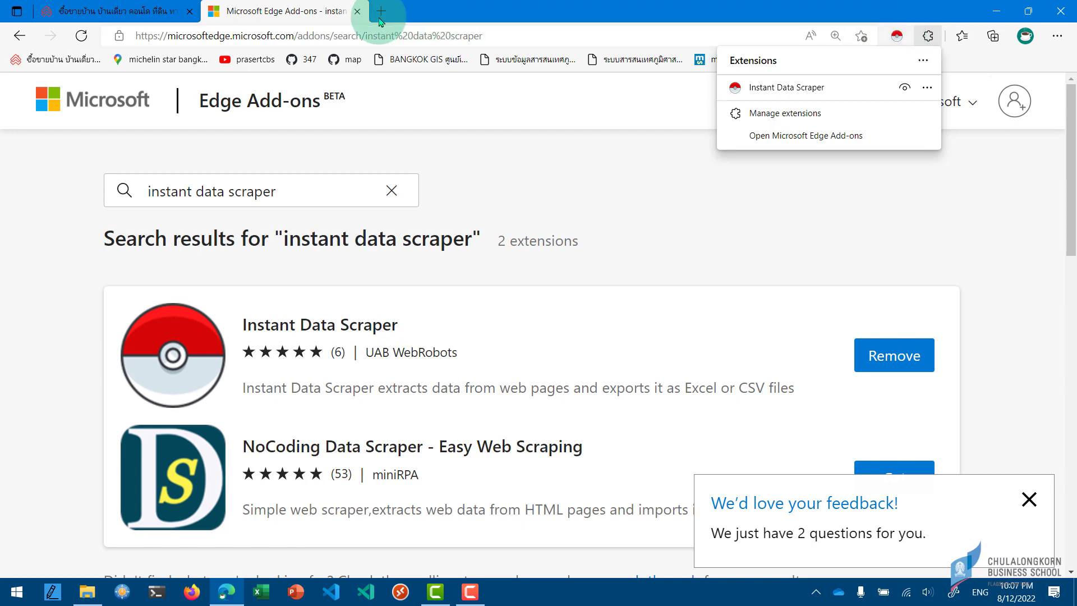
pyautogui.click(357, 12)
pyautogui.click(358, 11)
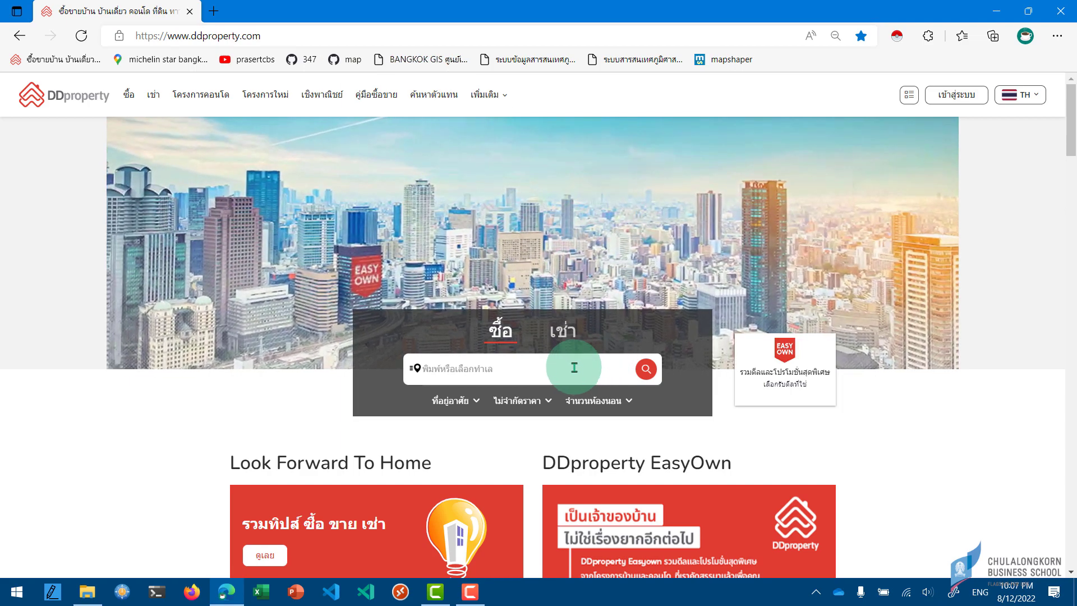
# - Search sale listings by BTS stations E4 Asok and E5 Phrom Phong
pyautogui.click(468, 369)
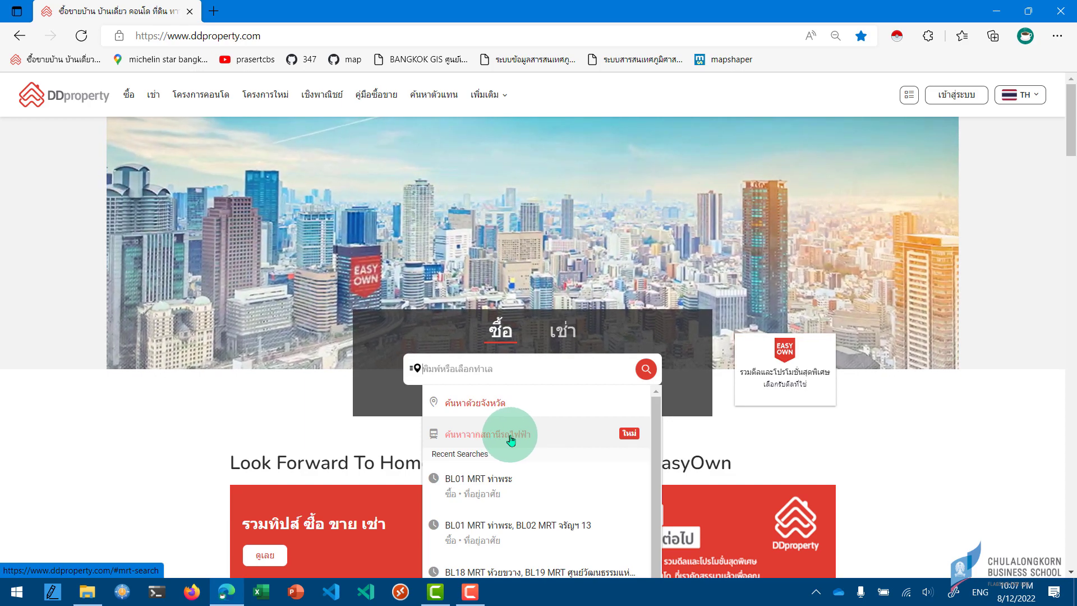
pyautogui.click(510, 437)
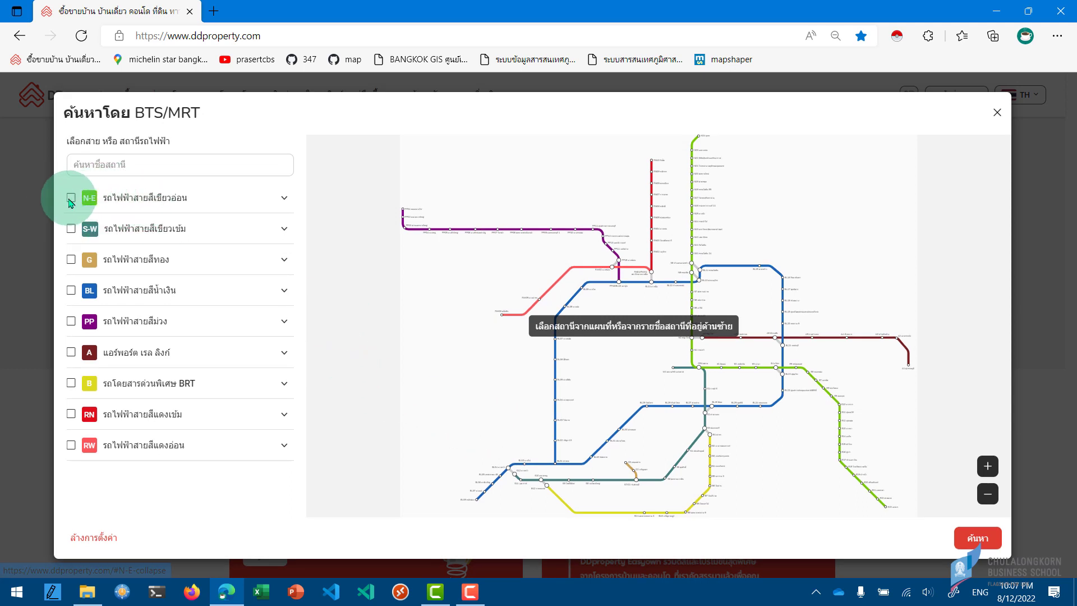
pyautogui.click(284, 200)
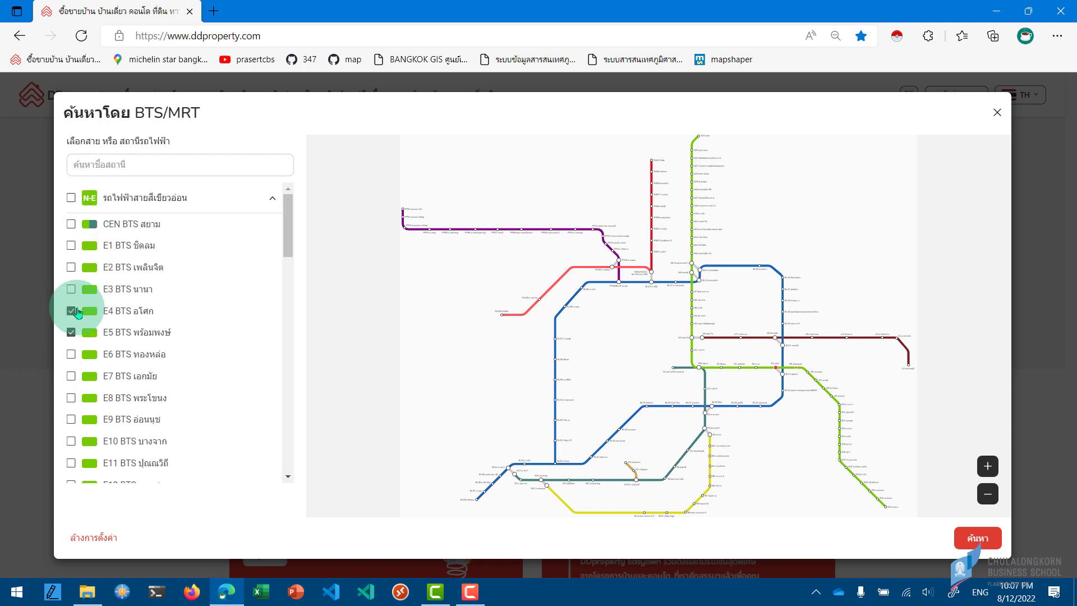
pyautogui.click(976, 540)
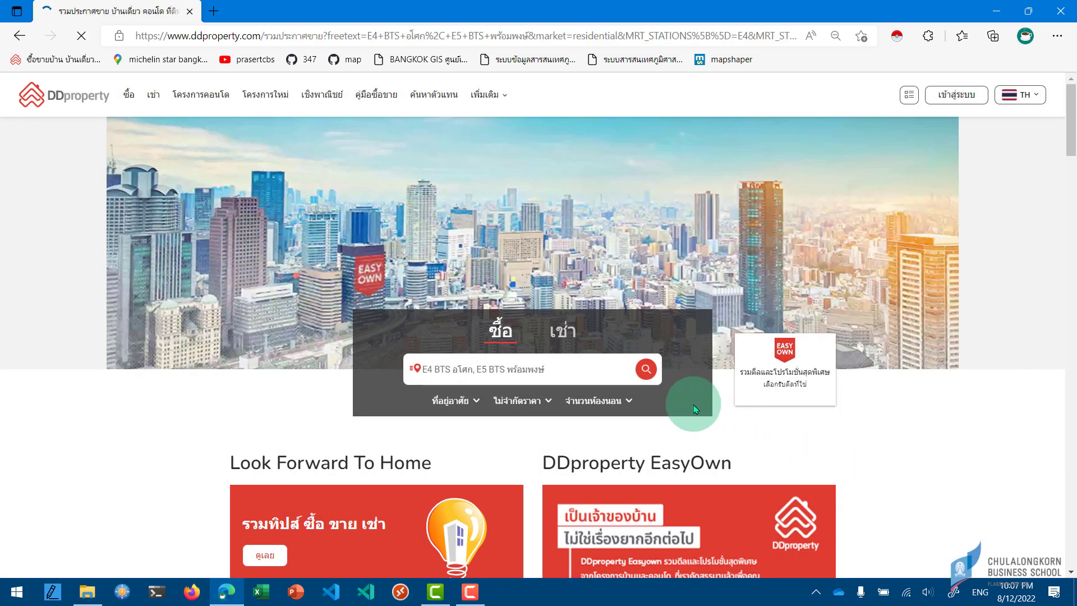
# - Scroll through the 12,769 results and return to the top of the page
pyautogui.scroll(-2, 460, 298)
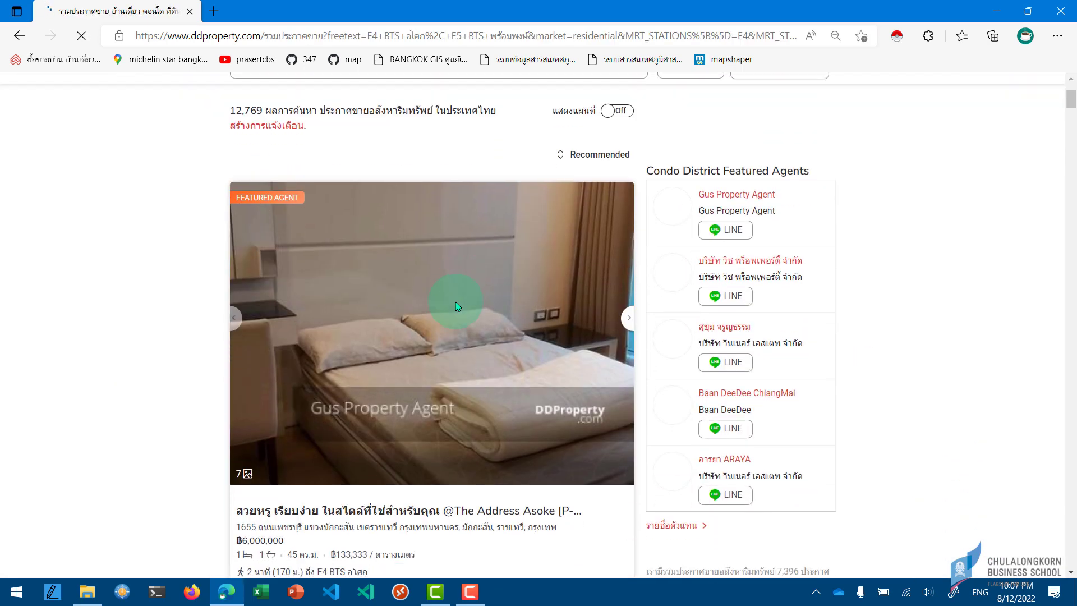
pyautogui.scroll(-5, 393, 275)
pyautogui.scroll(-4, 311, 269)
pyautogui.scroll(-3, 307, 281)
pyautogui.scroll(-2, 307, 280)
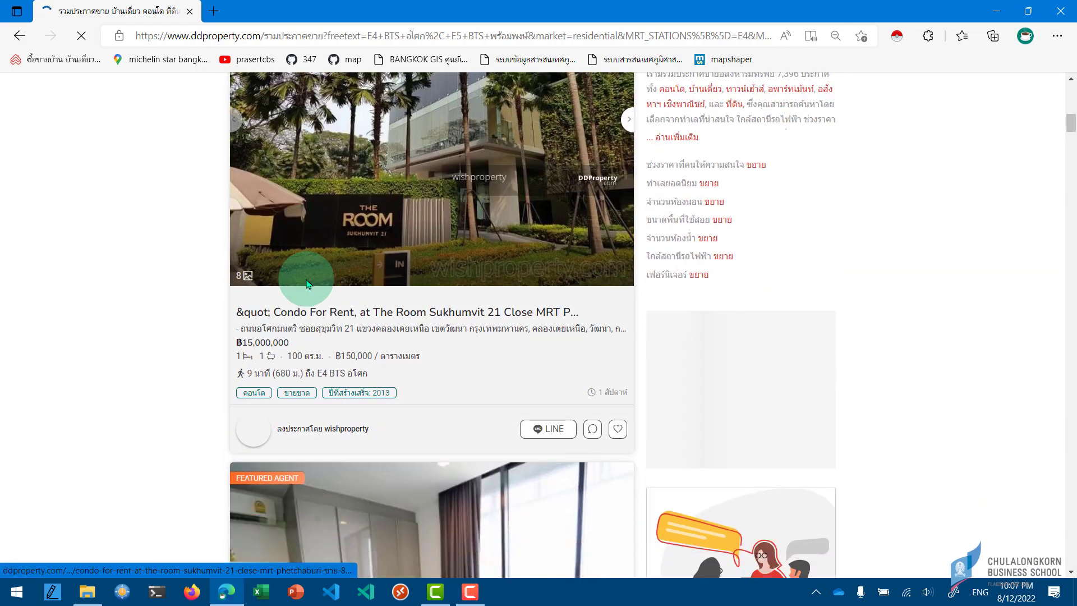
pyautogui.scroll(7, 308, 283)
pyautogui.scroll(1, 309, 283)
pyautogui.scroll(-3, 314, 303)
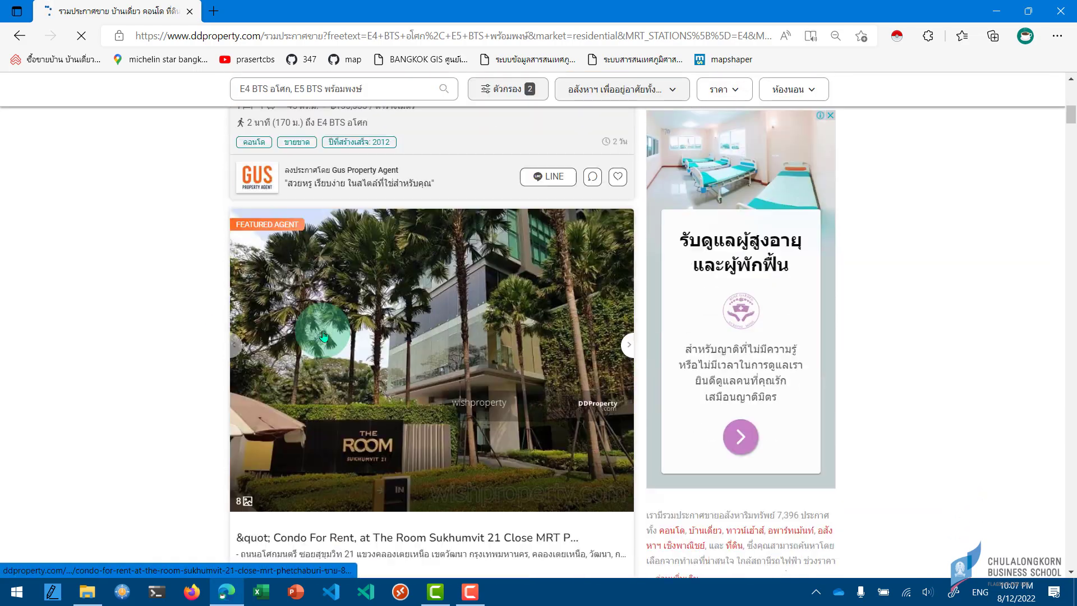
pyautogui.scroll(-3, 324, 336)
pyautogui.scroll(-5, 324, 336)
pyautogui.scroll(-5, 323, 335)
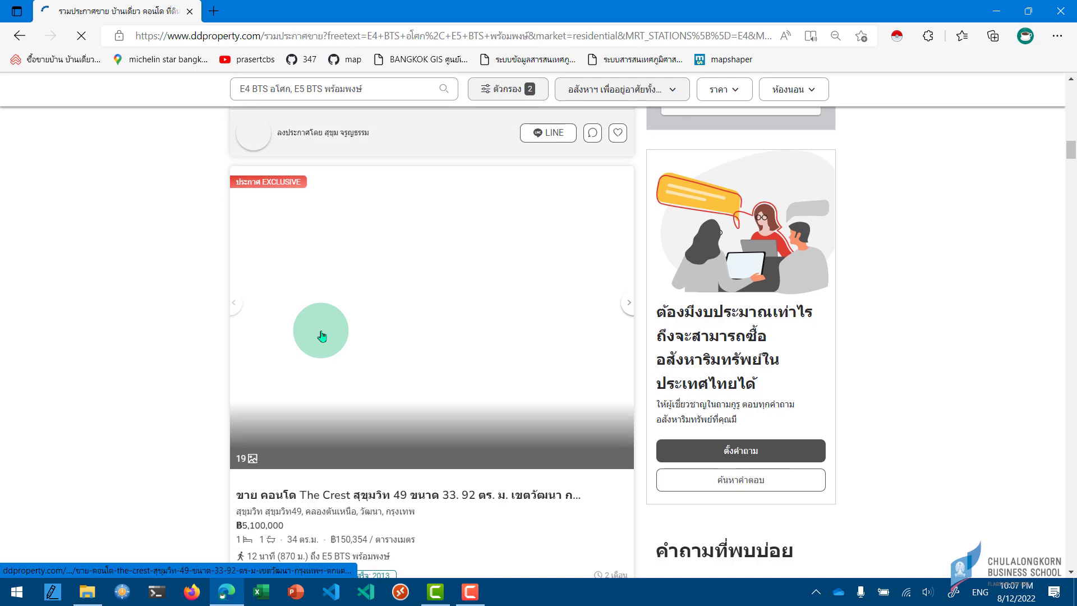
pyautogui.scroll(5, 322, 335)
pyautogui.scroll(1, 322, 335)
pyautogui.scroll(5, 321, 336)
pyautogui.scroll(7, 322, 335)
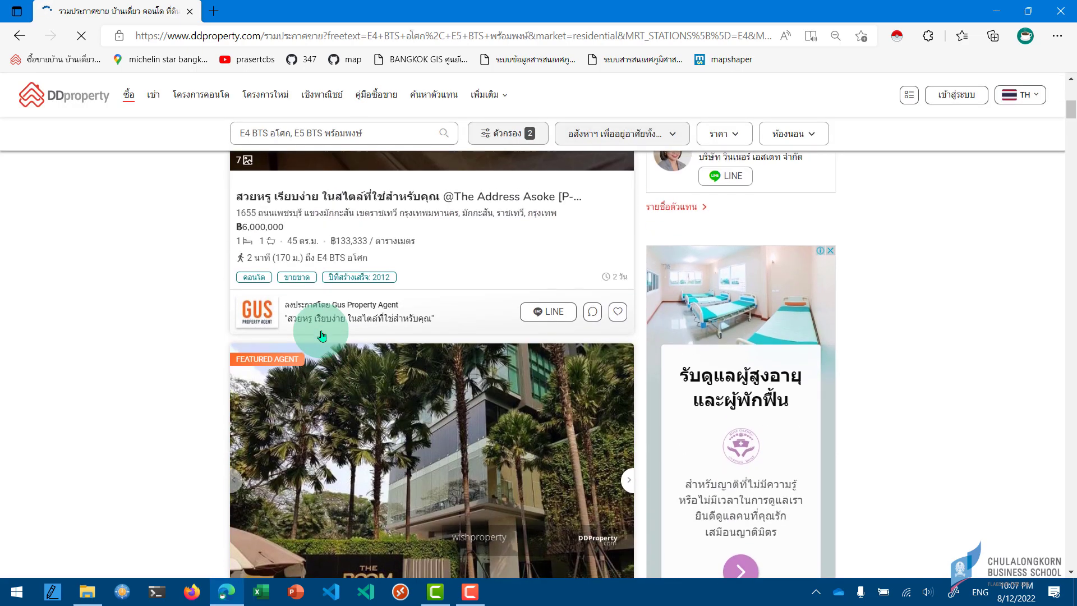
pyautogui.scroll(3, 321, 335)
pyautogui.scroll(2, 418, 280)
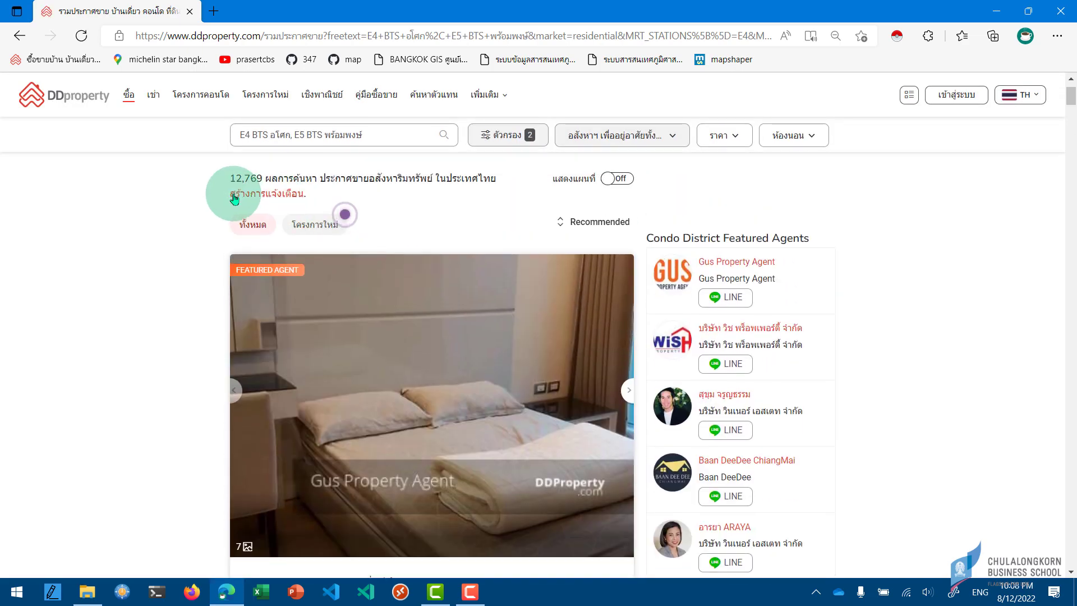
# - Run Instant Data Scraper on the results page, then scroll through the listings behind it
pyautogui.click(896, 39)
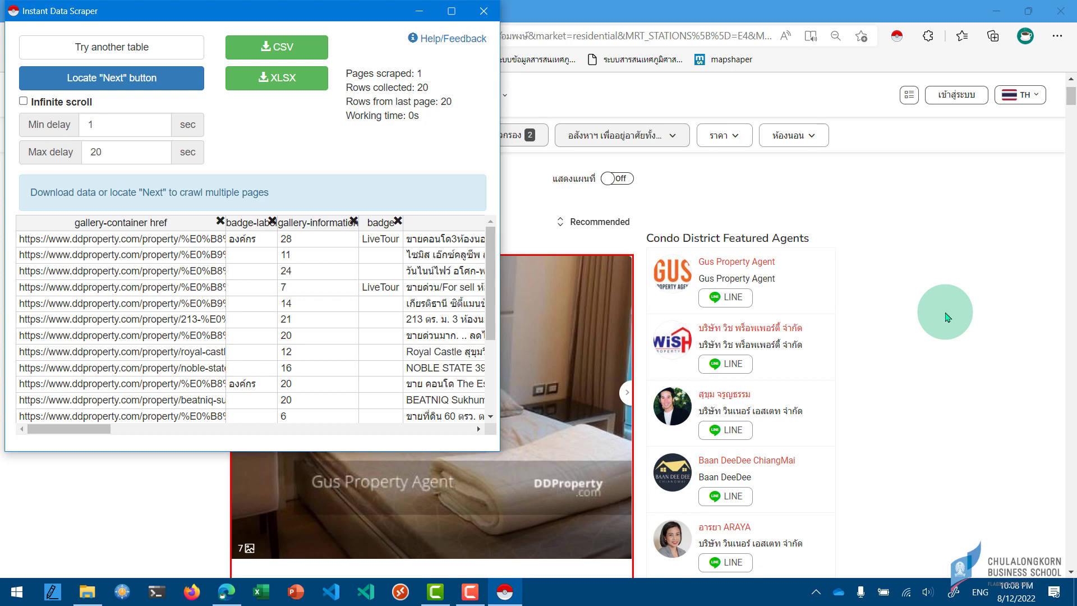
pyautogui.click(947, 317)
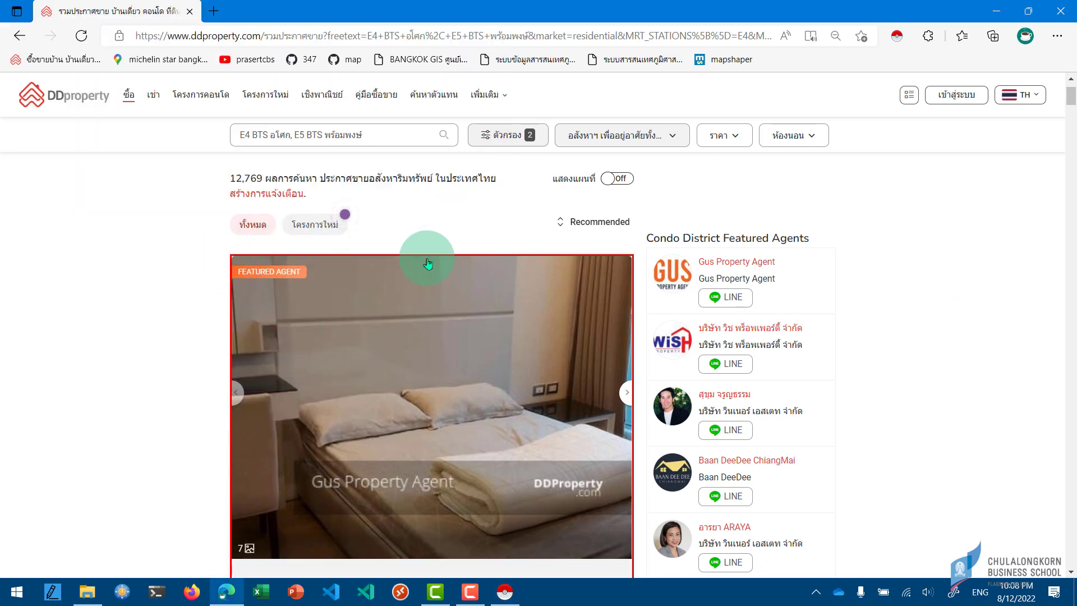
pyautogui.scroll(-5, 471, 381)
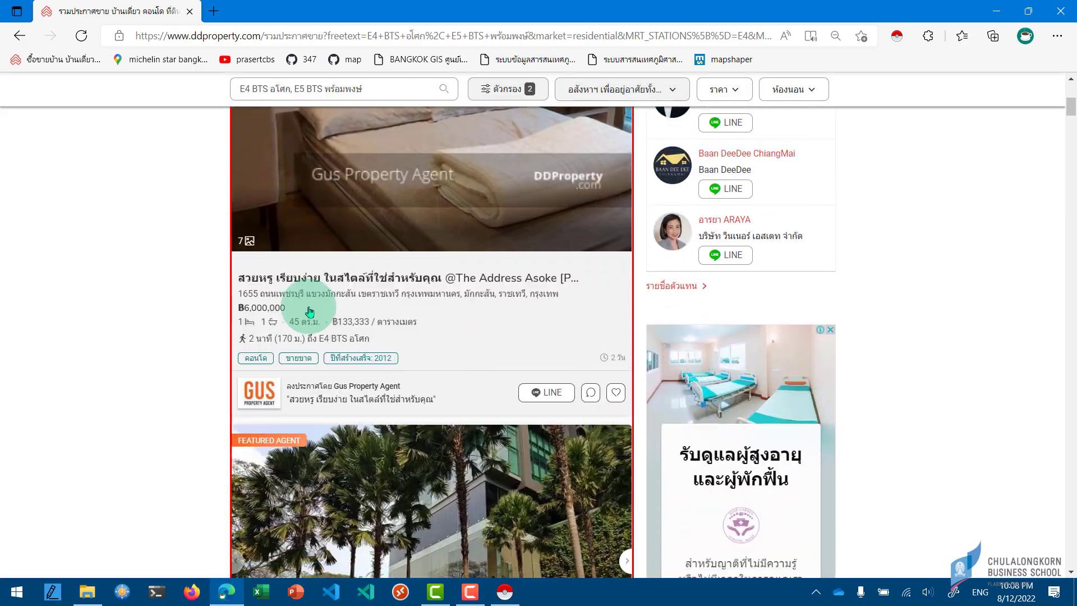
pyautogui.scroll(-1, 310, 312)
pyautogui.scroll(-6, 348, 269)
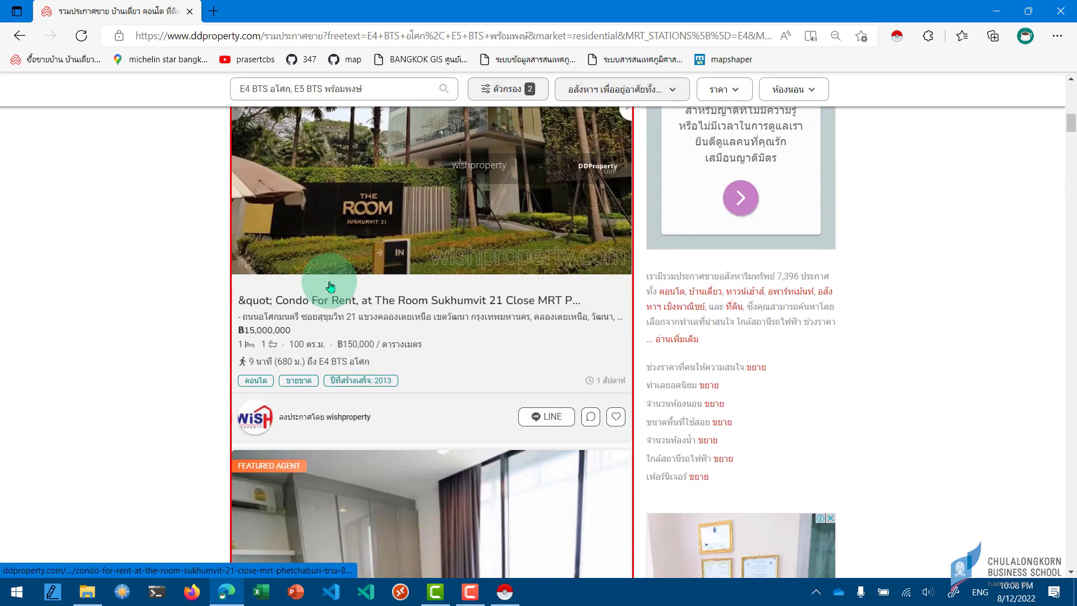
pyautogui.scroll(-4, 330, 287)
pyautogui.scroll(-4, 330, 287)
pyautogui.scroll(-4, 329, 286)
pyautogui.scroll(-4, 328, 286)
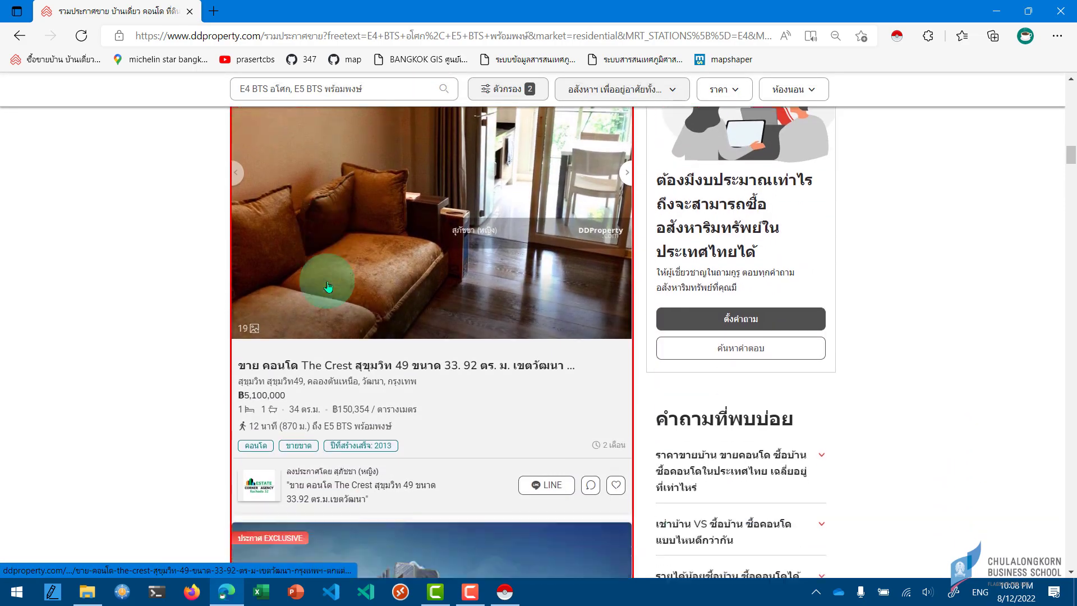
pyautogui.scroll(-4, 329, 286)
pyautogui.scroll(-5, 328, 286)
pyautogui.scroll(-3, 328, 286)
pyautogui.scroll(-4, 328, 286)
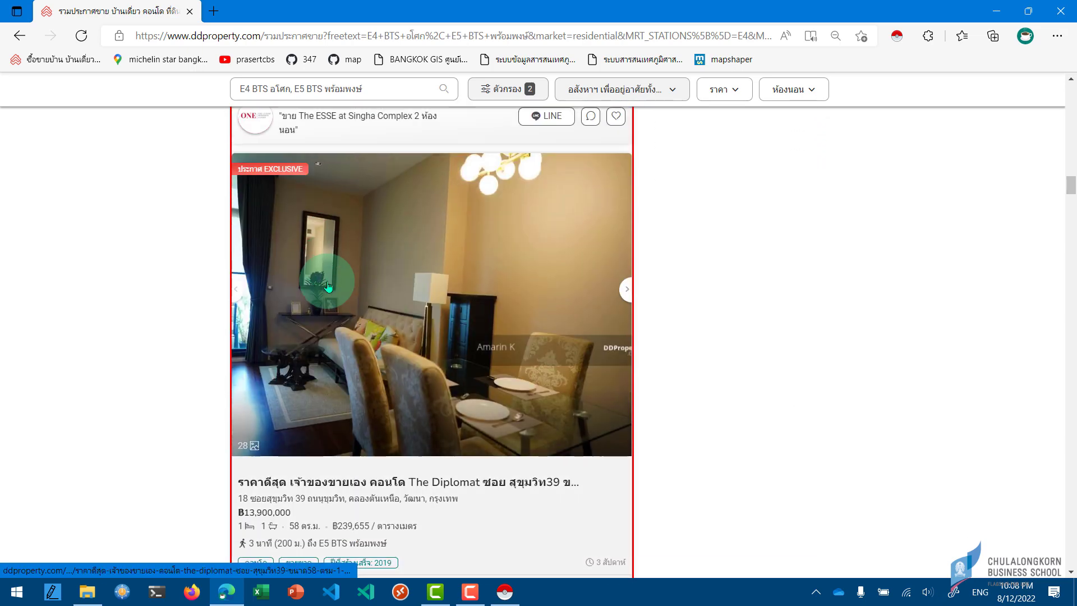
pyautogui.scroll(-5, 328, 286)
pyautogui.scroll(-5, 328, 286)
pyautogui.scroll(-3, 328, 286)
pyautogui.scroll(-3, 328, 286)
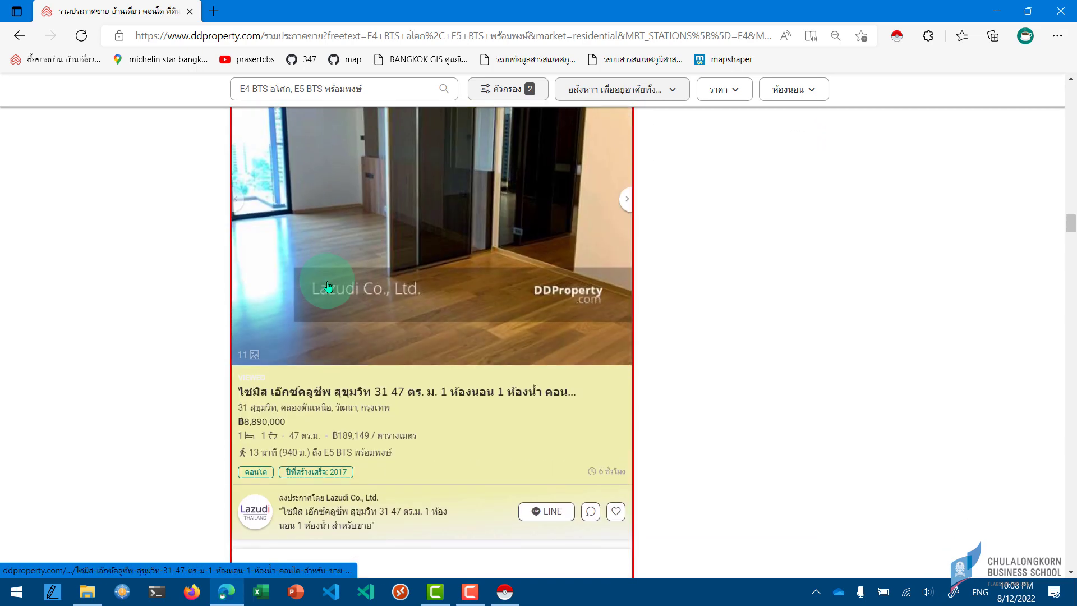
pyautogui.scroll(3, 328, 286)
pyautogui.scroll(2, 328, 286)
pyautogui.scroll(2, 367, 249)
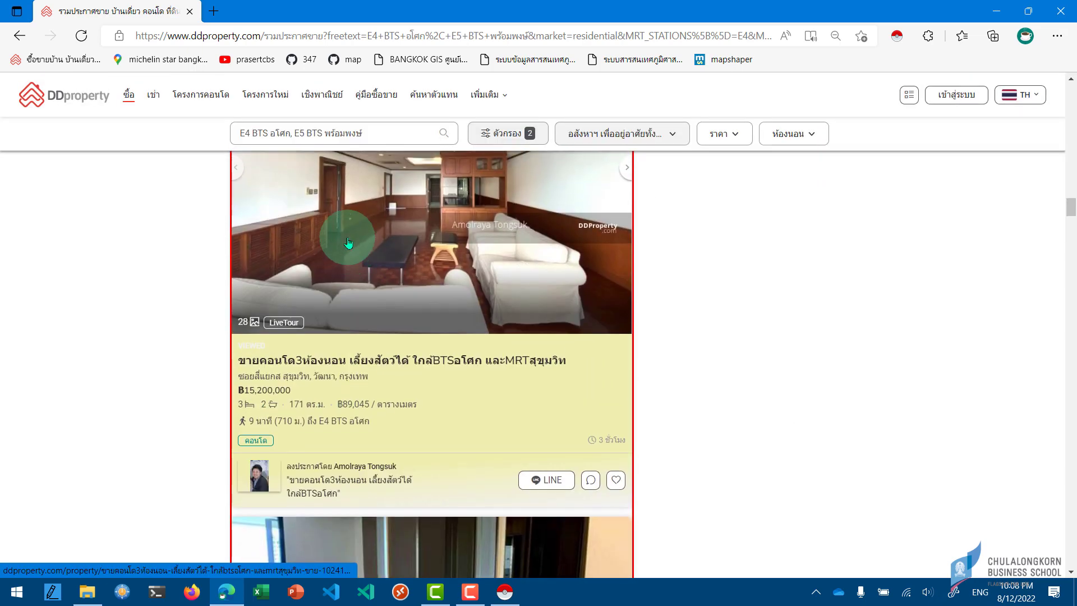
pyautogui.scroll(1, 364, 269)
pyautogui.scroll(2, 364, 280)
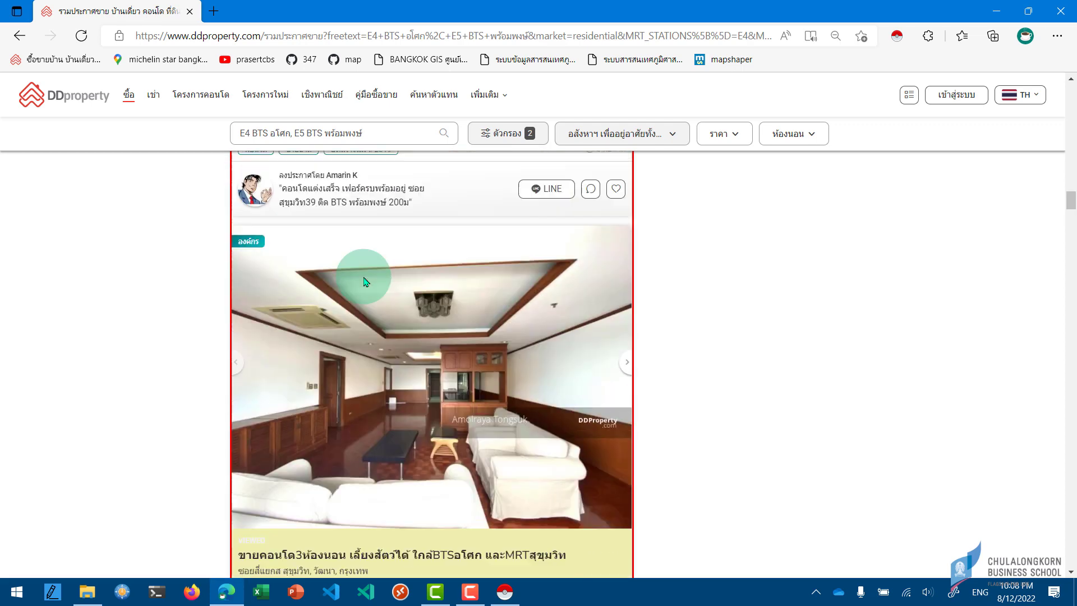
pyautogui.scroll(1, 356, 276)
pyautogui.scroll(-3, 357, 277)
pyautogui.scroll(-2, 353, 269)
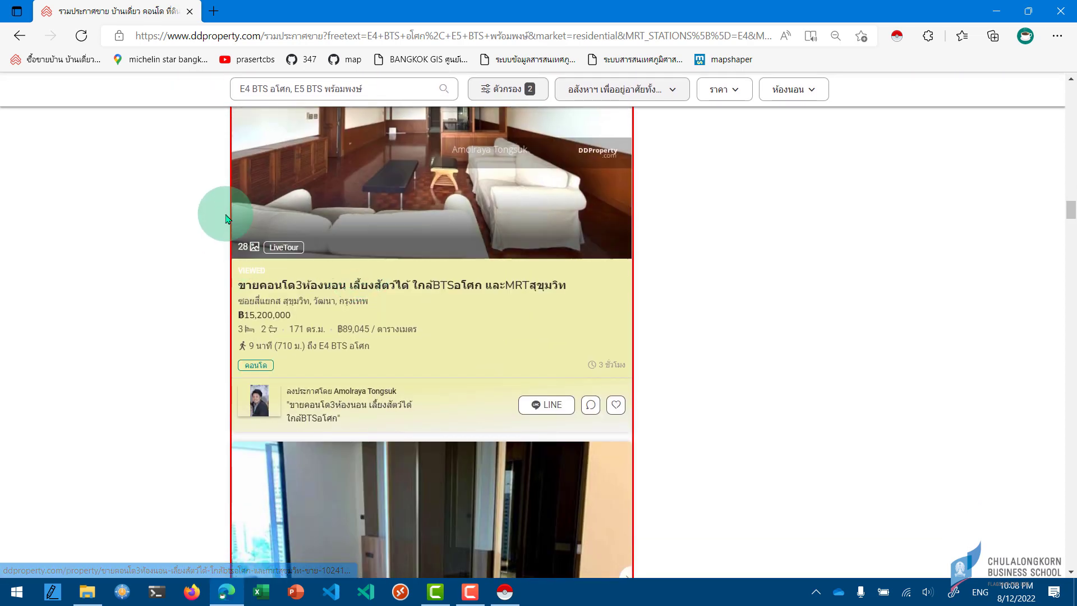
# - Bring the 20-row scraped table back and move its window toward the screen centre
pyautogui.click(504, 590)
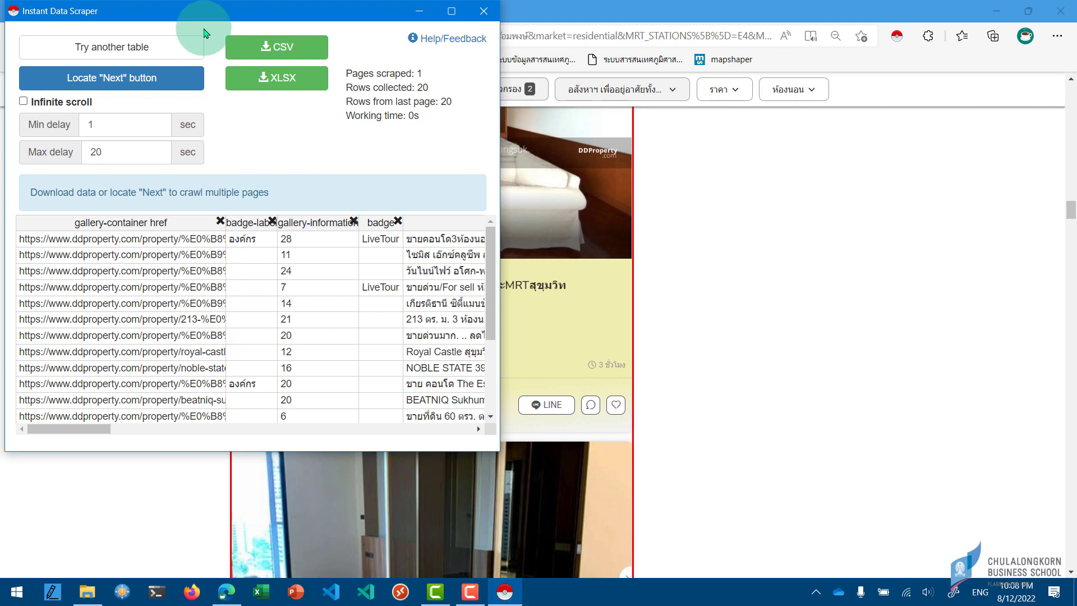
pyautogui.moveTo(199, 17); pyautogui.dragTo(653, 103)
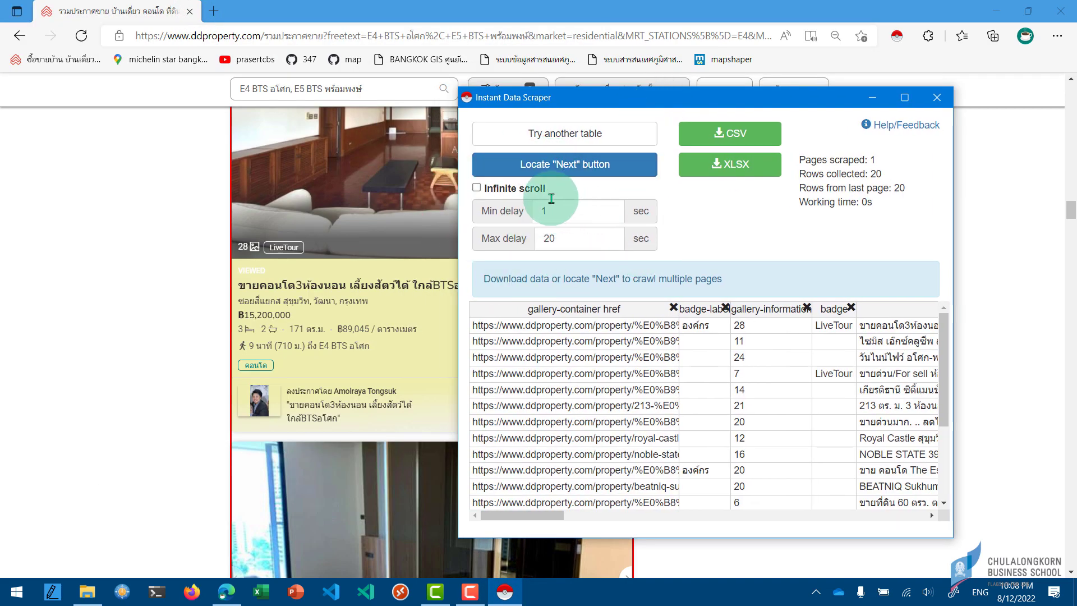
pyautogui.scroll(-4, 176, 317)
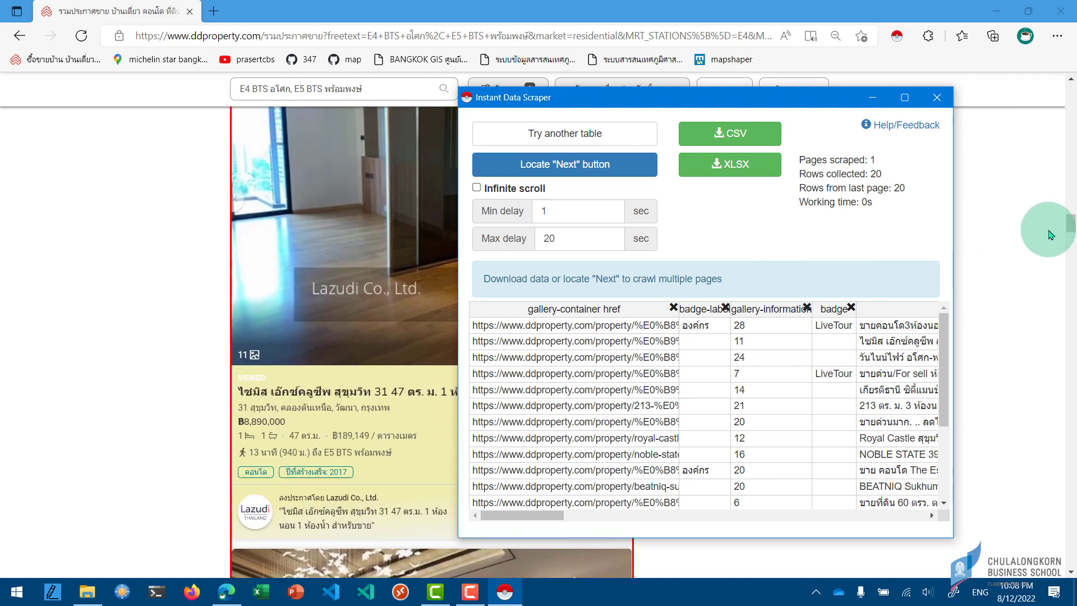
pyautogui.moveTo(1071, 226); pyautogui.dragTo(1038, 538)
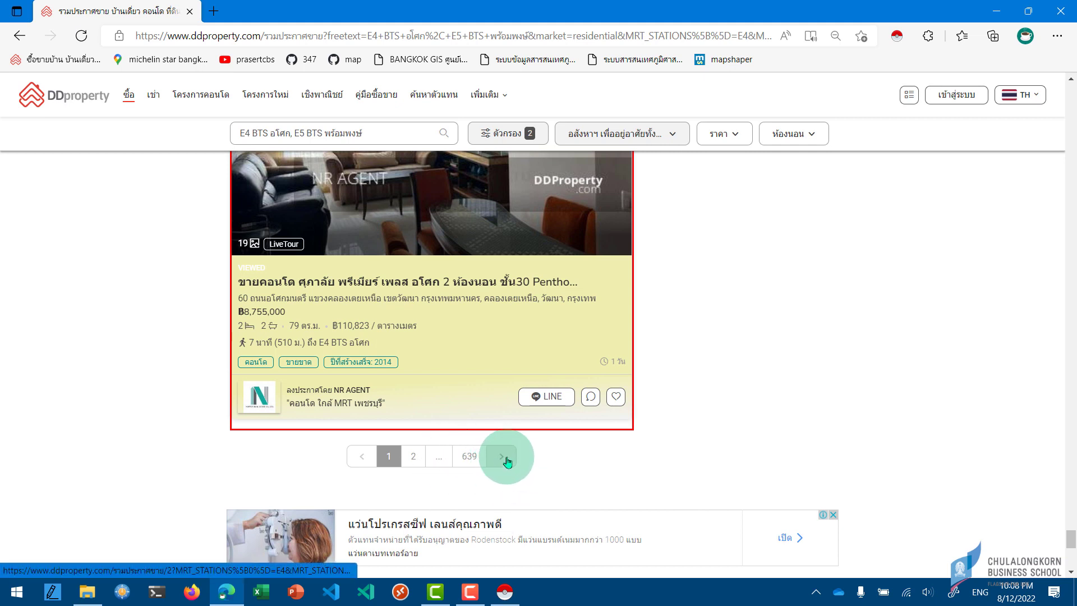
pyautogui.click(504, 598)
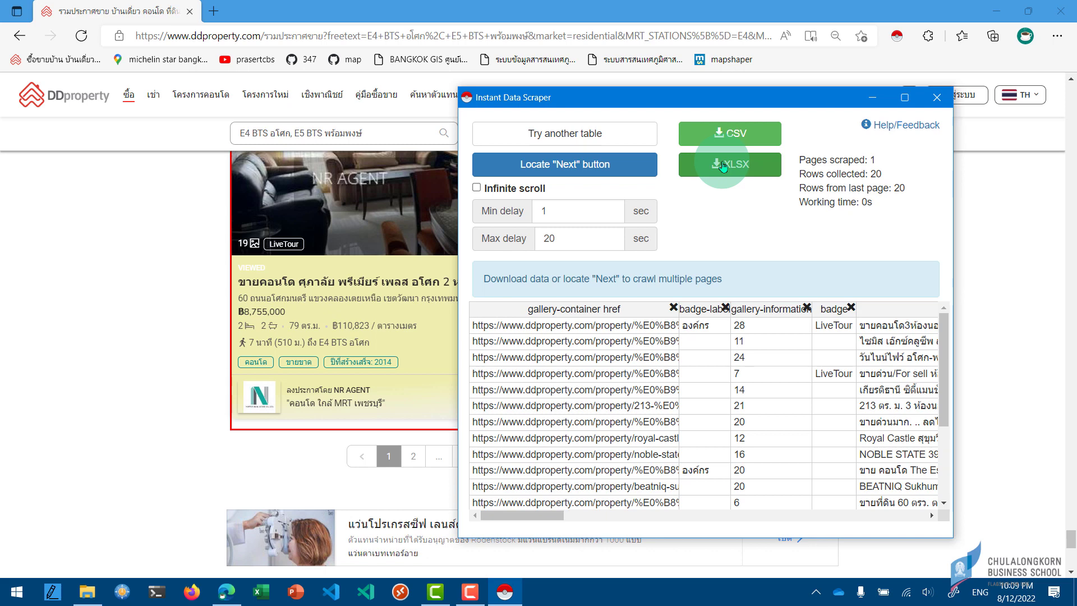
# - Download the table as XLSX, save it as condo 1, and reveal it in Downloads
pyautogui.click(723, 165)
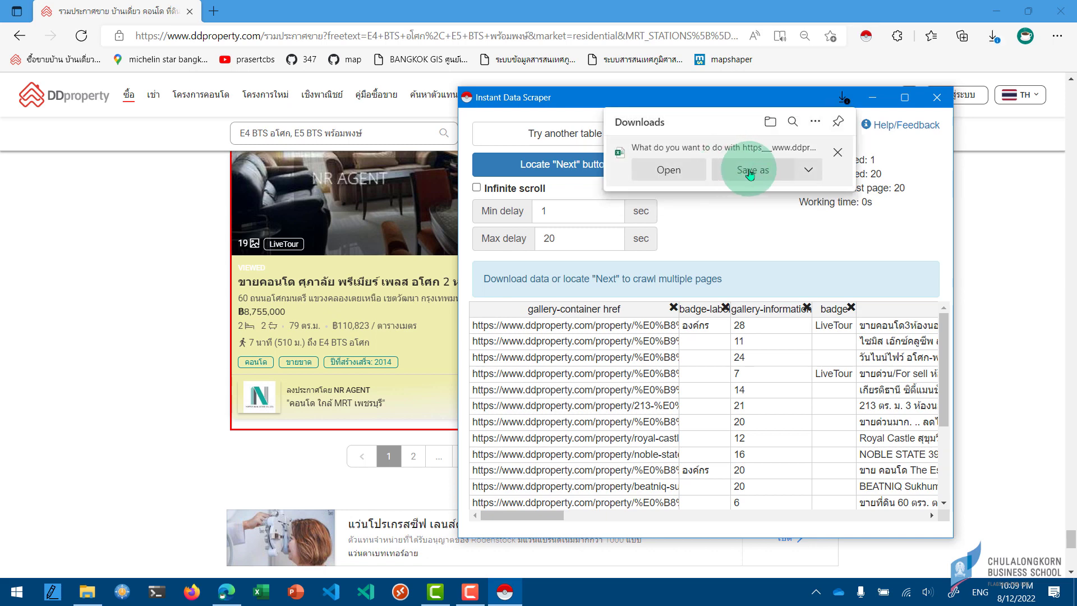
pyautogui.click(750, 171)
pyautogui.write('condo 1')
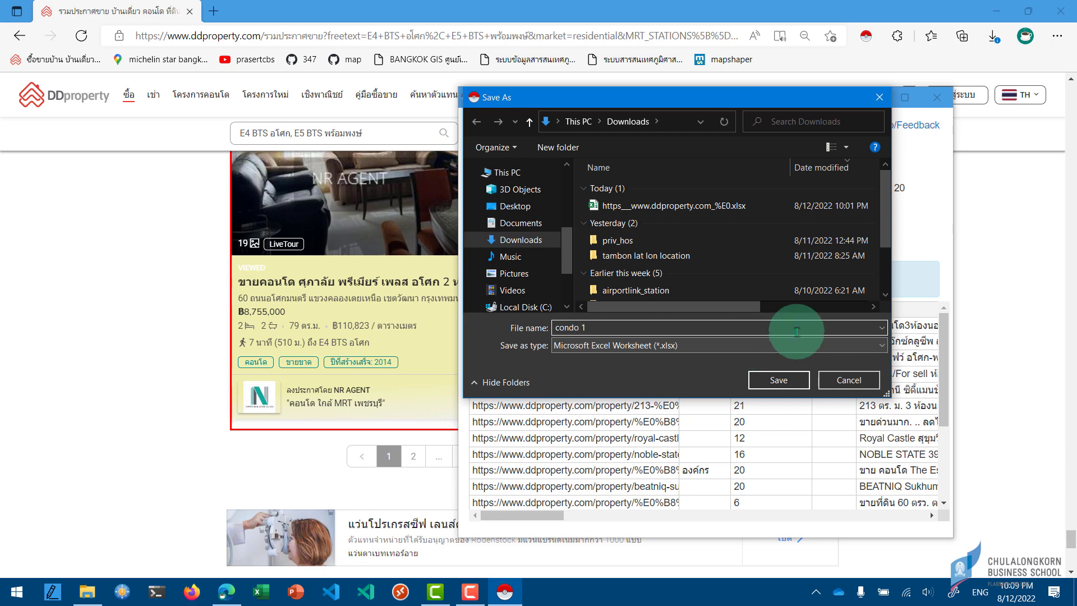
pyautogui.click(775, 381)
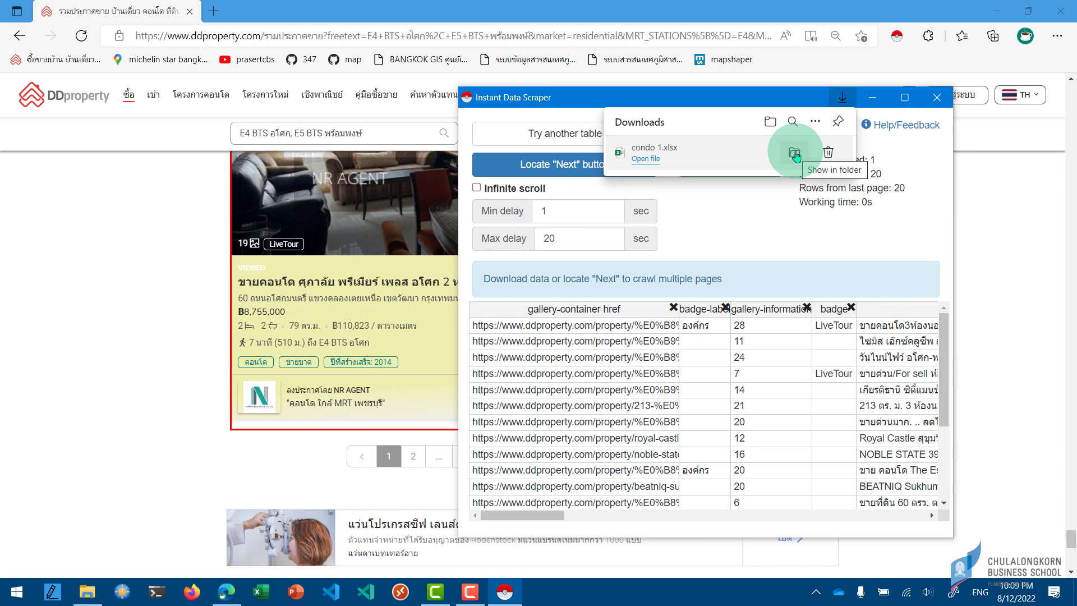
pyautogui.click(795, 153)
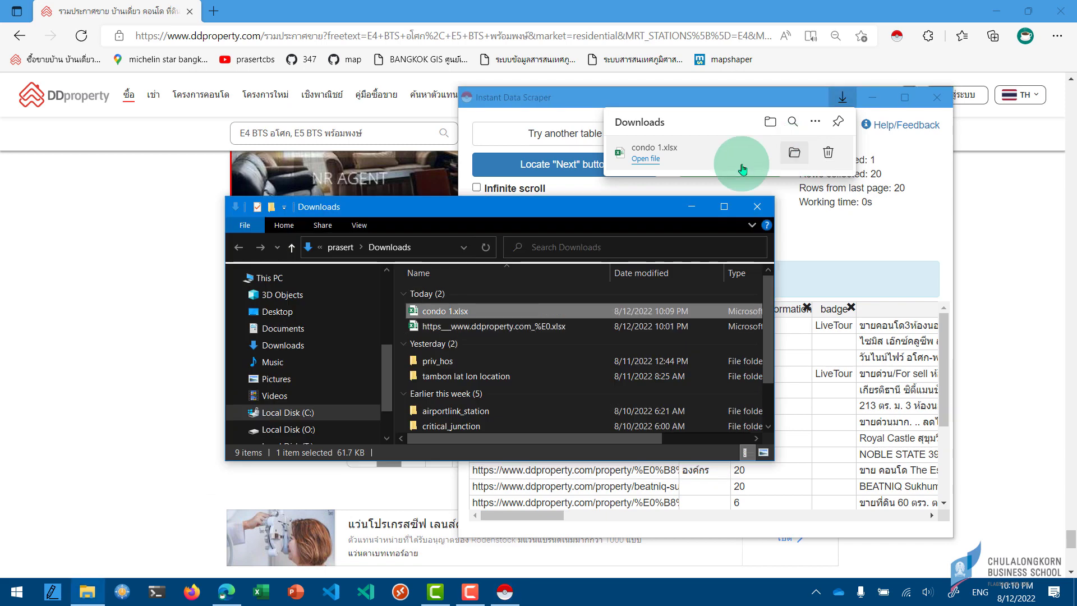
# - Open condo 1.xlsx, let Excel recover it, enable editing, and close the repair notice
pyautogui.doubleClick(444, 313)
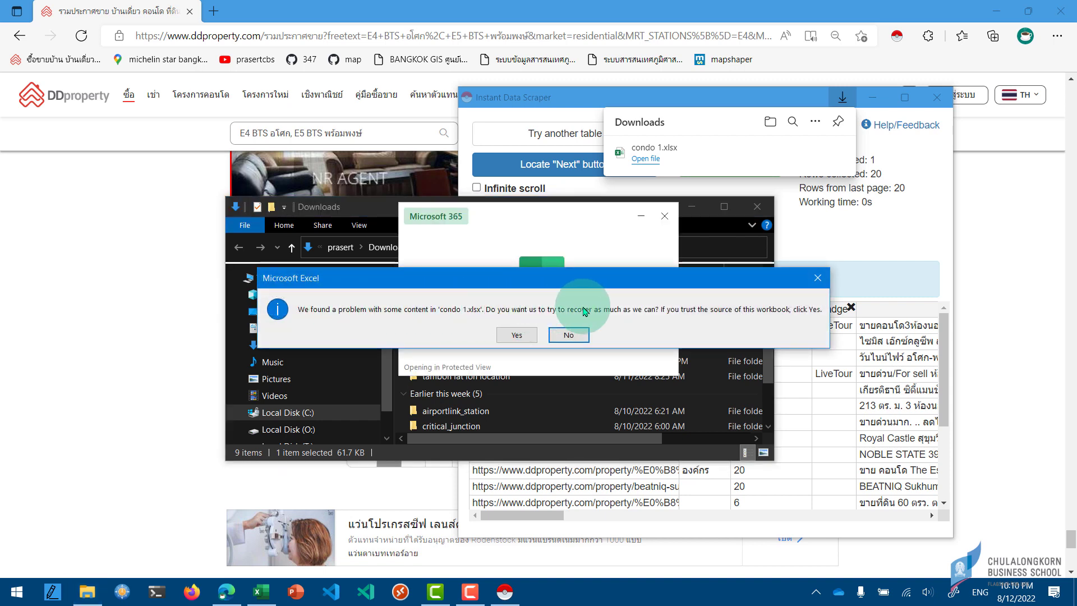
pyautogui.click(516, 335)
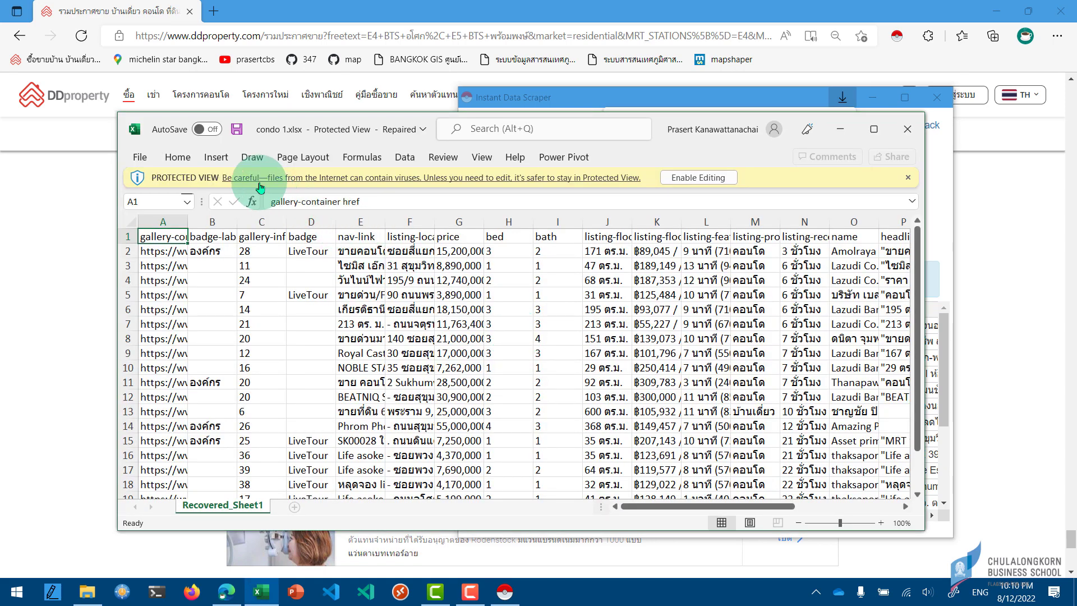
pyautogui.click(694, 178)
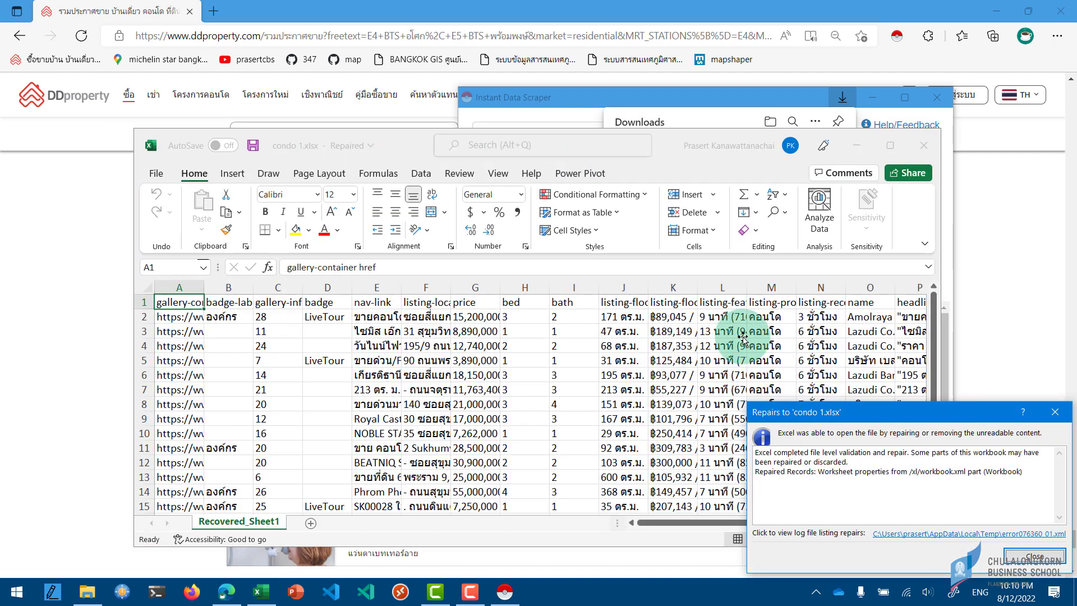
pyautogui.click(1027, 557)
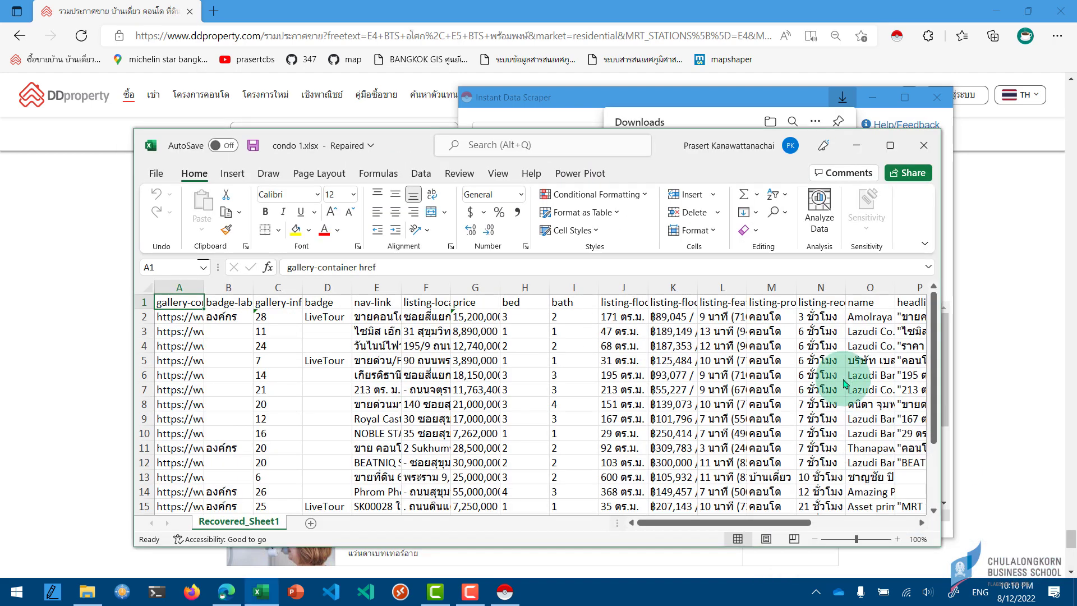
# - Scroll through the Recovered_Sheet1 listing rows and move the Excel window down and right
pyautogui.scroll(-1, 821, 390)
pyautogui.scroll(-3, 820, 391)
pyautogui.scroll(4, 424, 401)
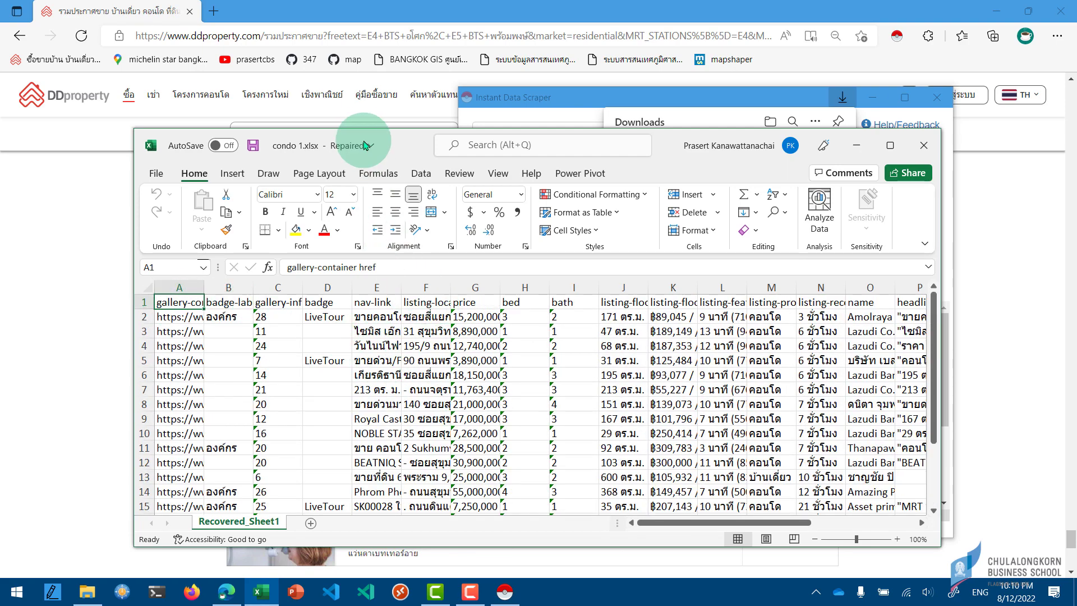
pyautogui.moveTo(404, 137); pyautogui.dragTo(613, 153)
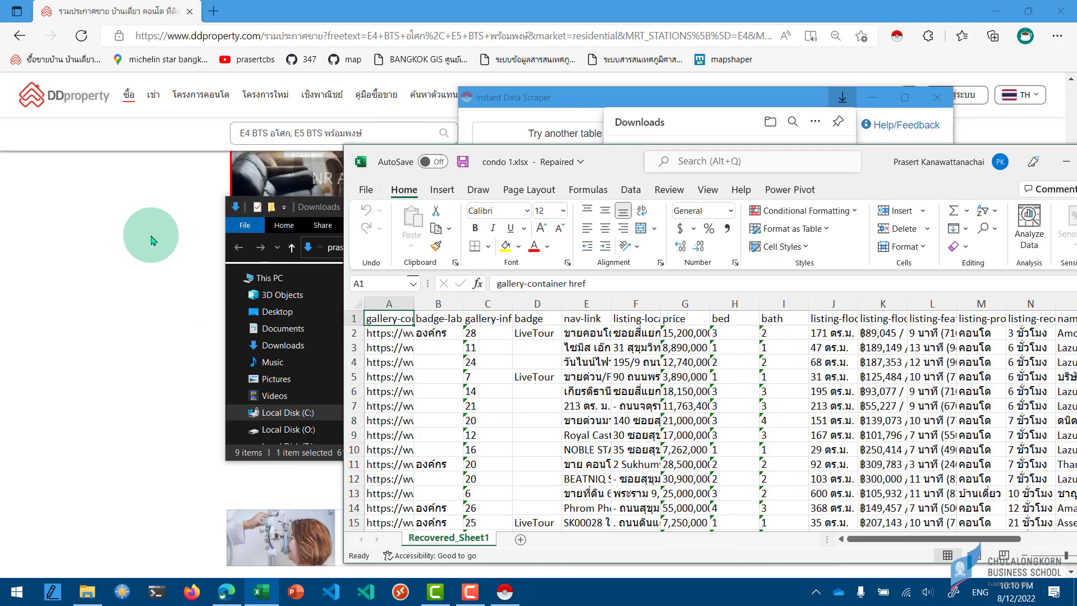
# - Return to the Asok and Phrom Phong sale results and scroll up to the ฿15,200,000 condo
pyautogui.click(150, 235)
pyautogui.scroll(5, 180, 277)
pyautogui.scroll(-2, 180, 276)
pyautogui.scroll(5, 187, 275)
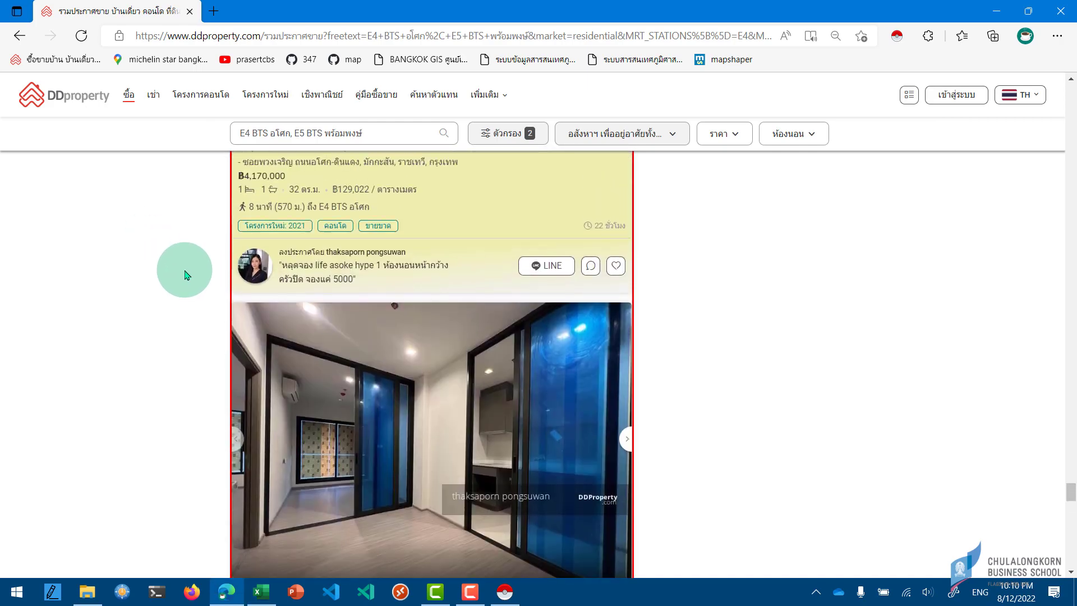
pyautogui.scroll(5, 187, 275)
pyautogui.scroll(5, 187, 275)
pyautogui.scroll(3, 187, 275)
pyautogui.scroll(5, 186, 275)
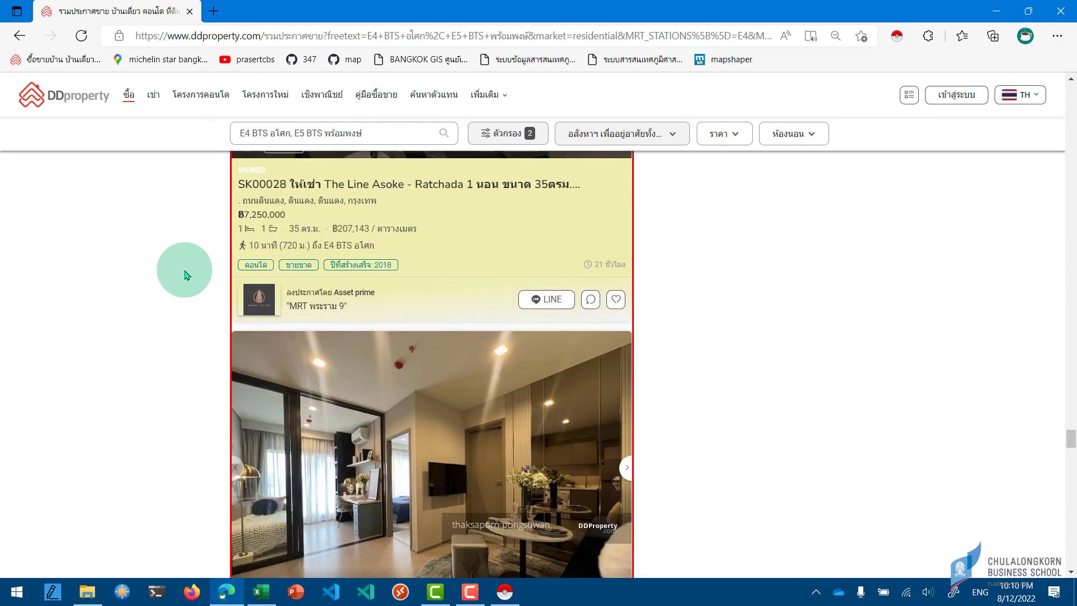
pyautogui.scroll(5, 186, 275)
pyautogui.scroll(5, 187, 275)
pyautogui.scroll(5, 187, 275)
pyautogui.scroll(5, 187, 275)
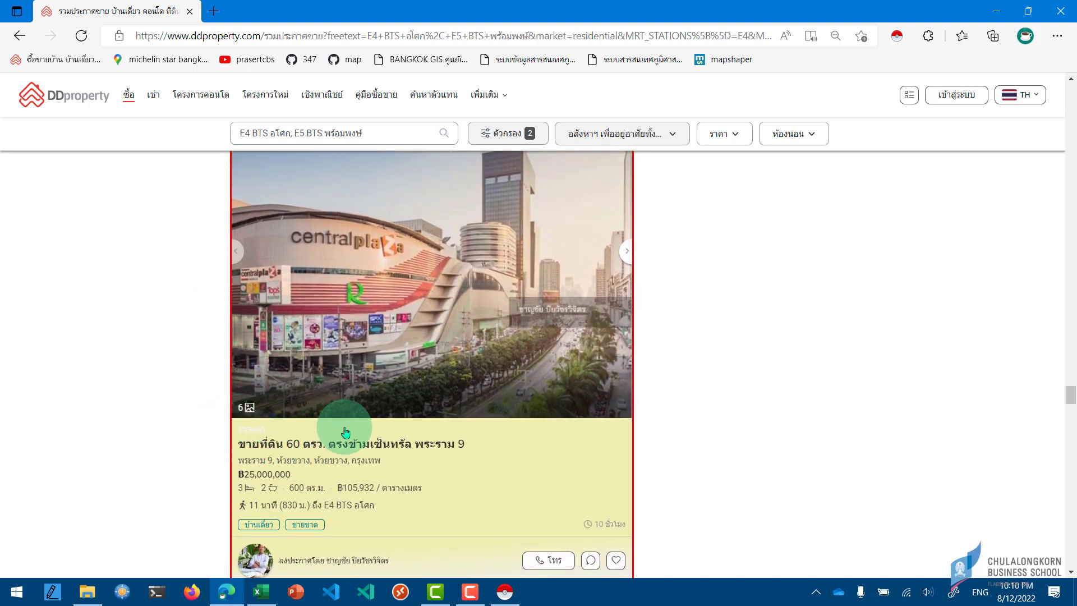
pyautogui.scroll(5, 179, 346)
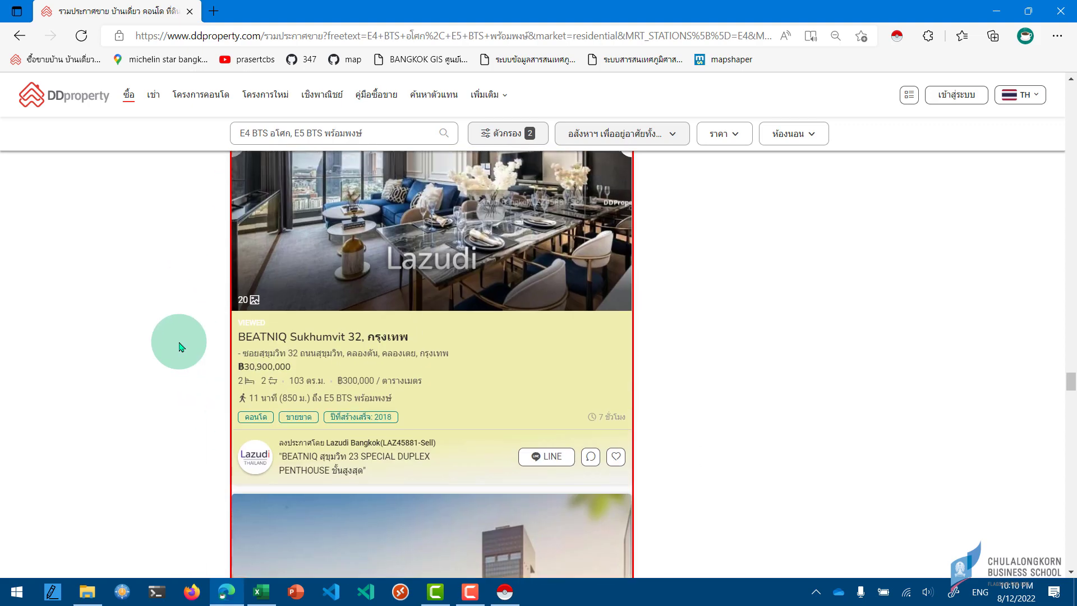
pyautogui.scroll(5, 179, 347)
pyautogui.scroll(2, 179, 347)
pyautogui.scroll(5, 179, 346)
pyautogui.scroll(5, 179, 347)
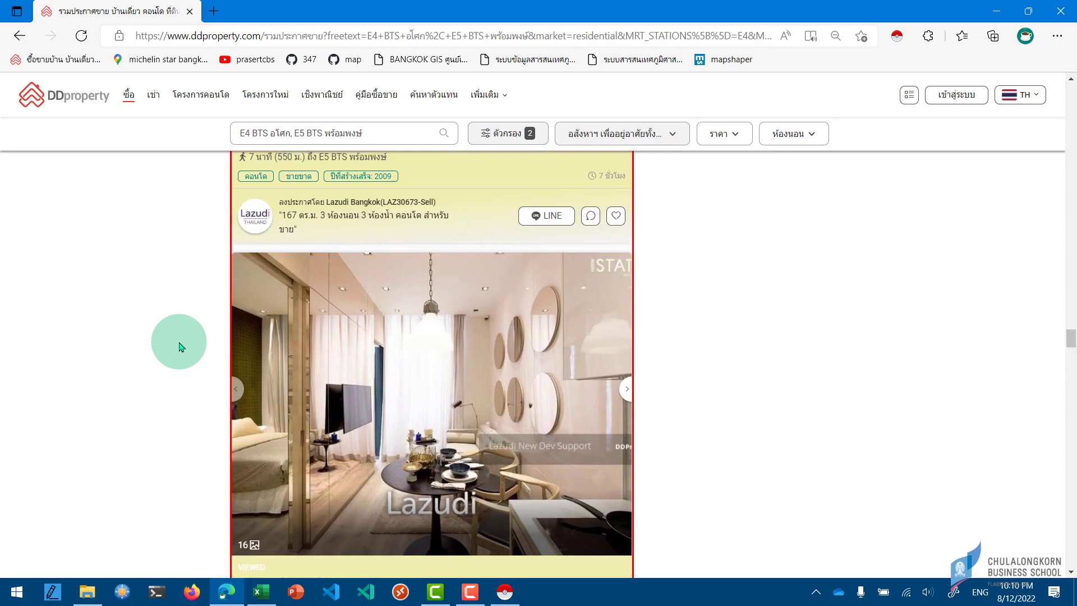
pyautogui.scroll(5, 179, 346)
pyautogui.scroll(5, 179, 346)
pyautogui.scroll(5, 179, 346)
pyautogui.scroll(5, 179, 346)
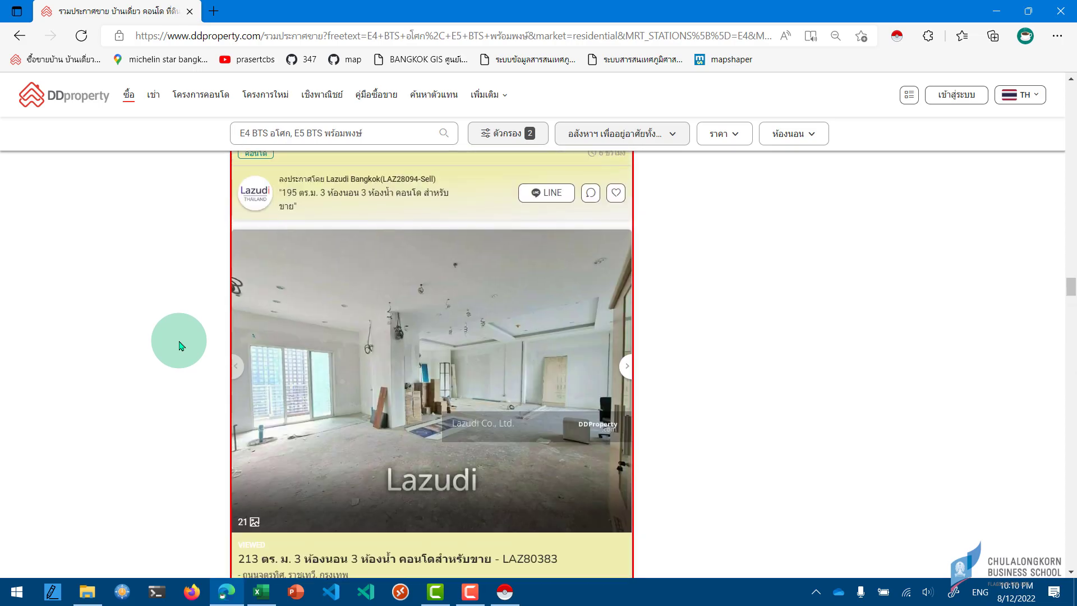
pyautogui.scroll(5, 179, 346)
pyautogui.scroll(5, 179, 346)
pyautogui.scroll(5, 179, 346)
pyautogui.scroll(5, 179, 345)
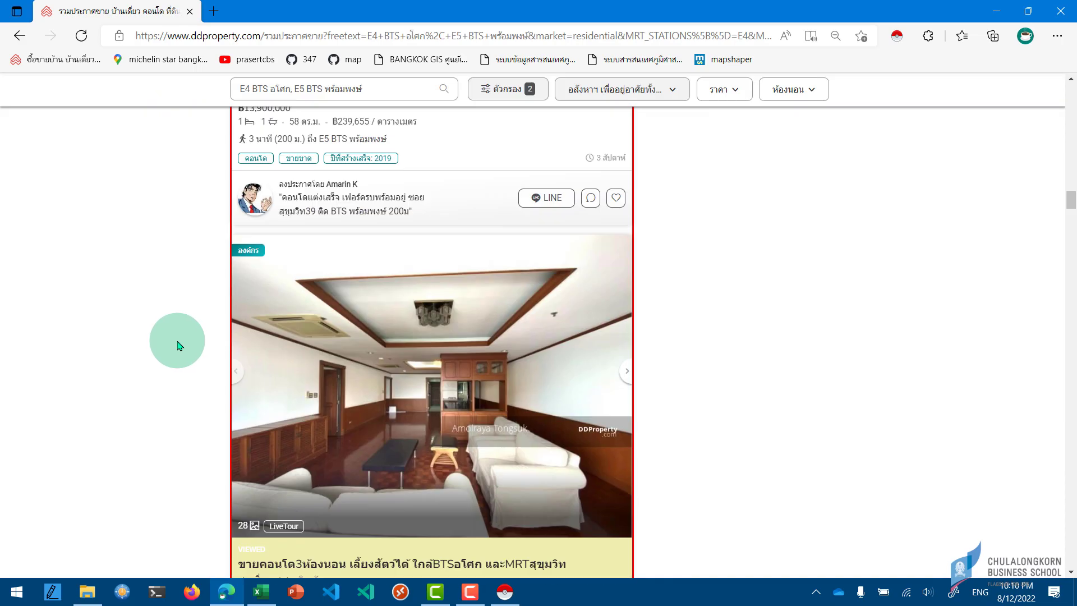
pyautogui.scroll(5, 191, 339)
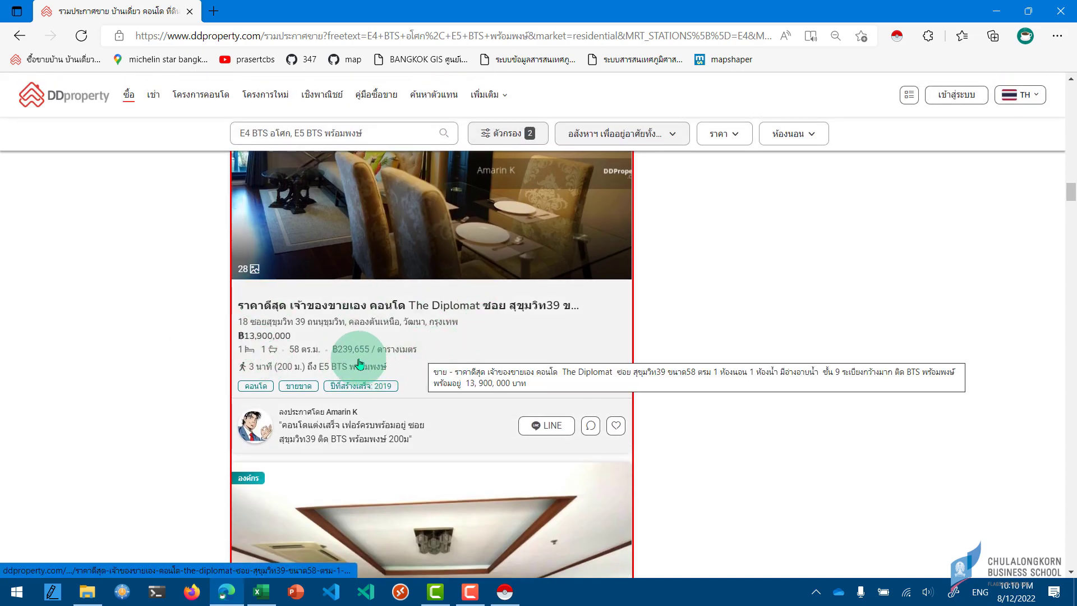
pyautogui.scroll(-4, 175, 353)
pyautogui.scroll(-3, 175, 354)
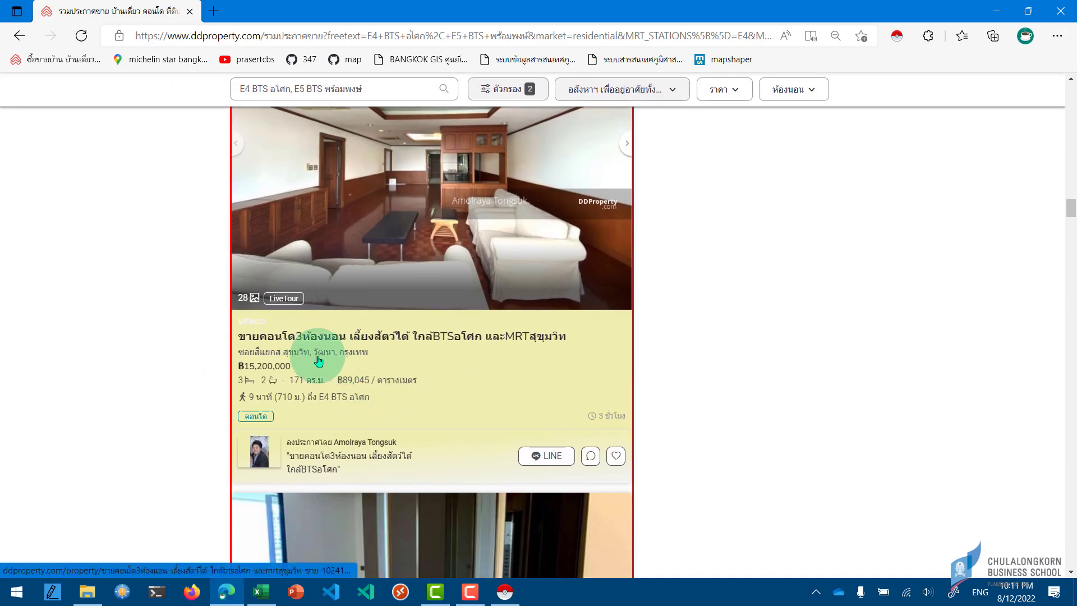
pyautogui.scroll(-4, 188, 336)
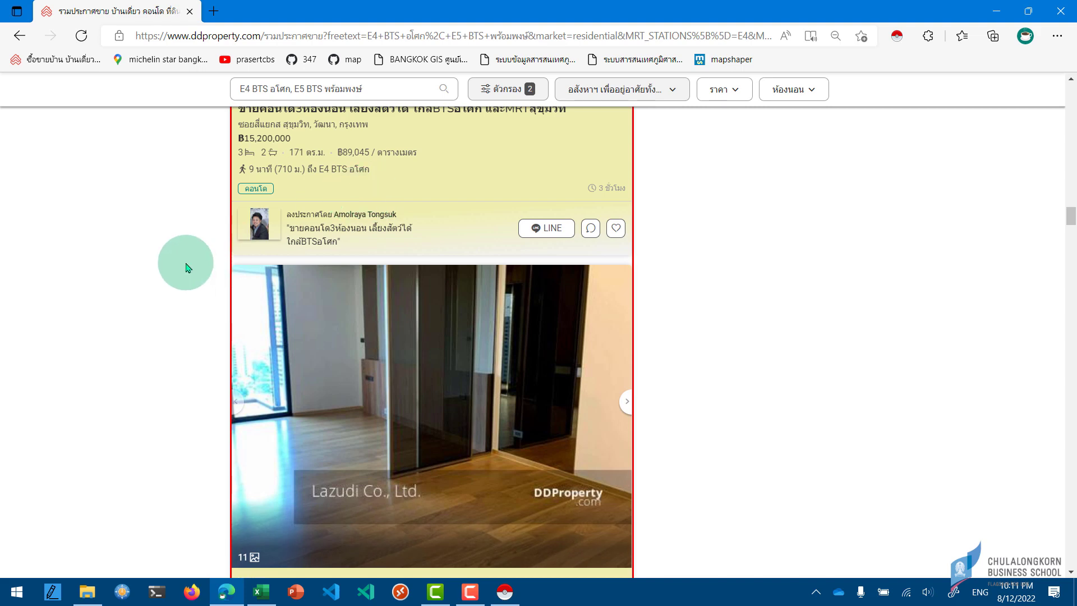
pyautogui.scroll(1, 187, 264)
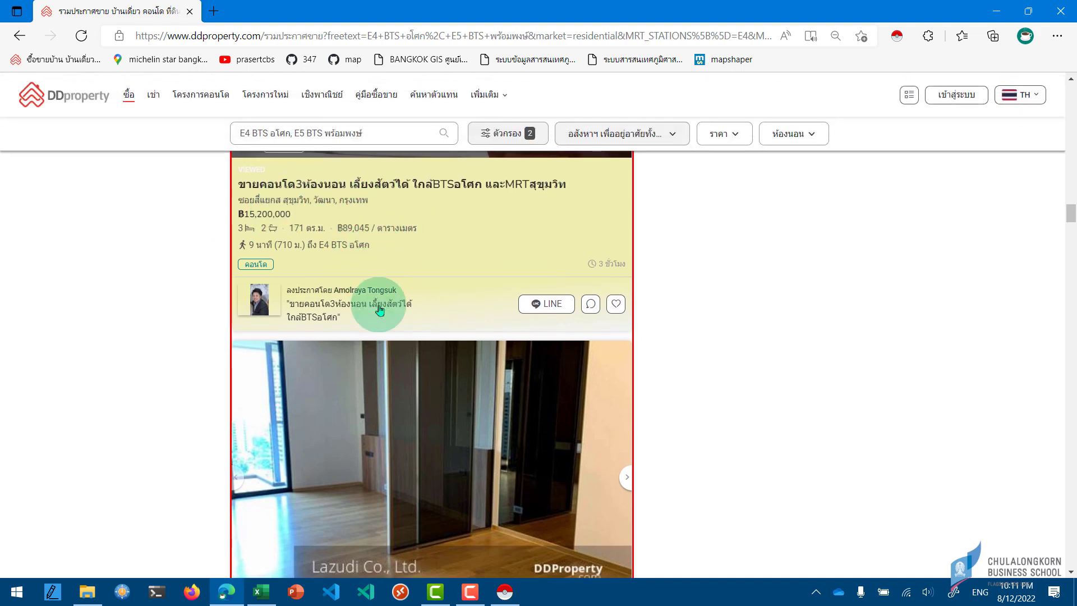
# - Widen column E to show full listing titles and place Excel beside the browser
pyautogui.click(262, 591)
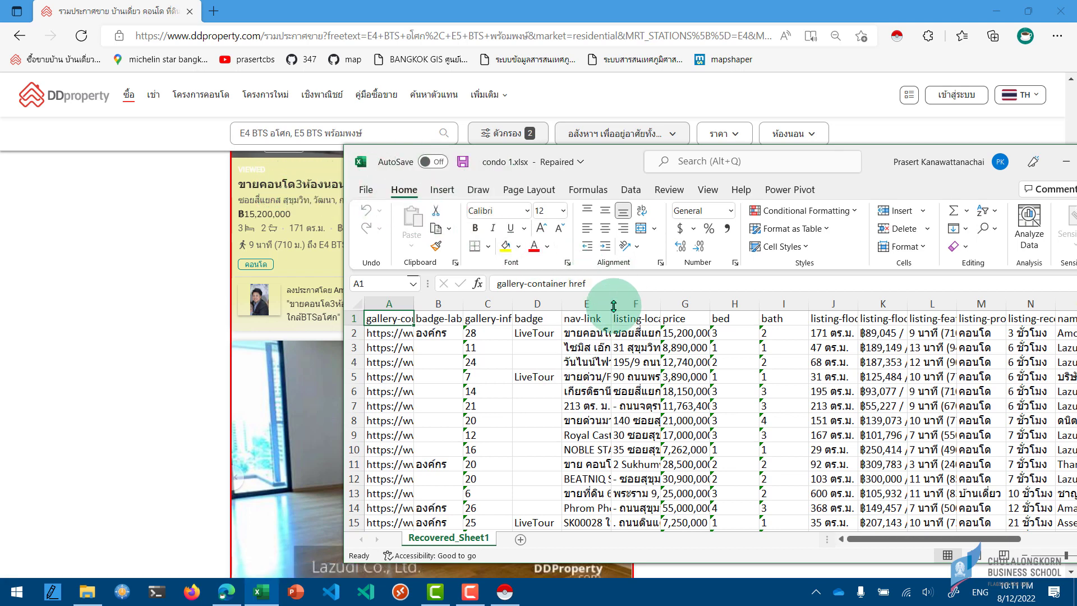
pyautogui.moveTo(611, 305); pyautogui.dragTo(735, 305)
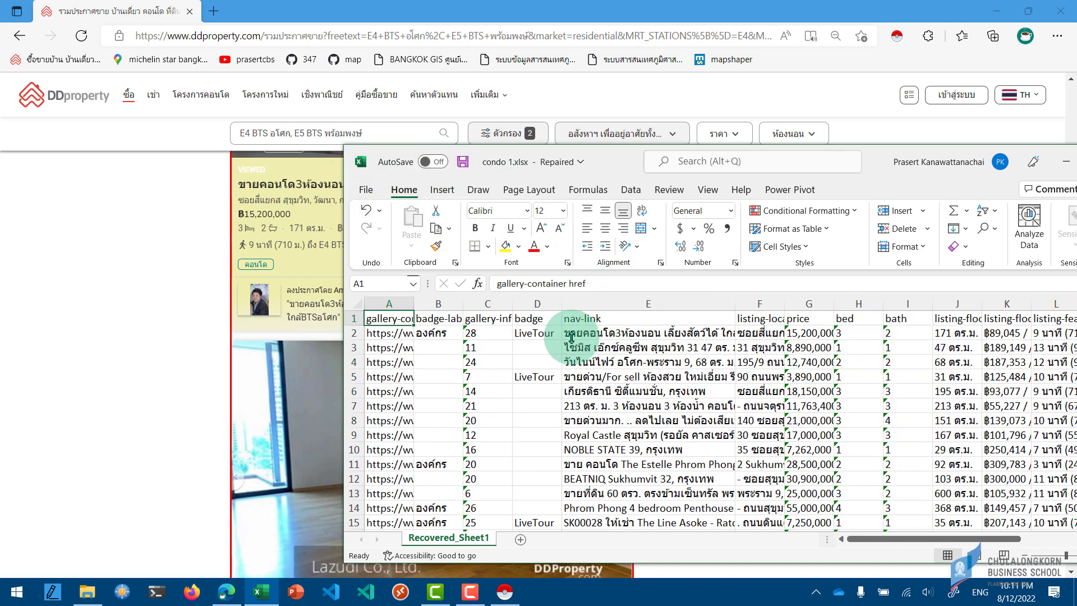
pyautogui.moveTo(611, 159); pyautogui.dragTo(1075, 168)
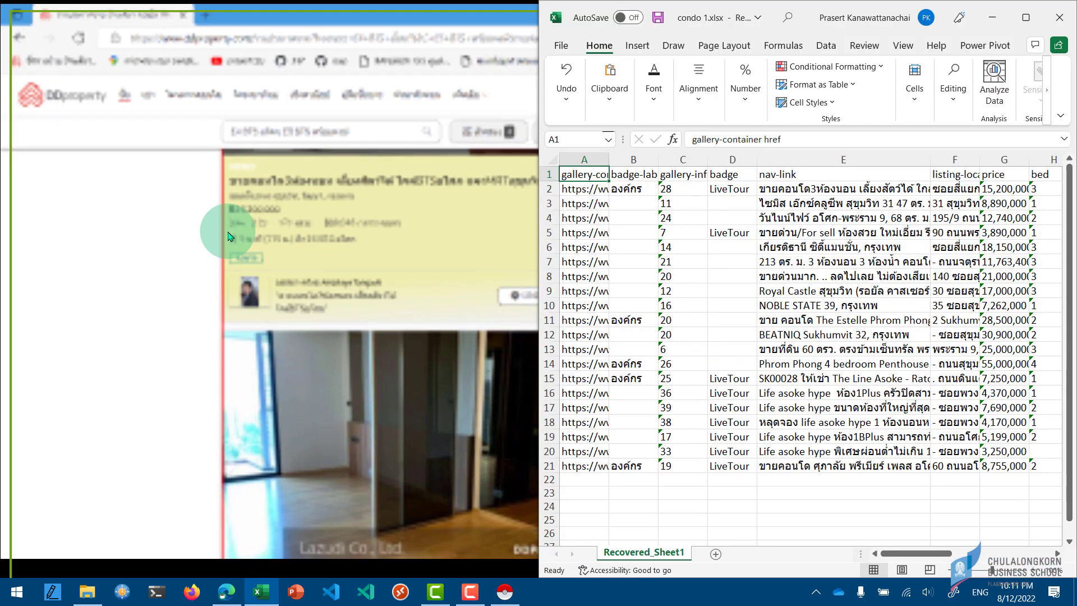
pyautogui.click(192, 253)
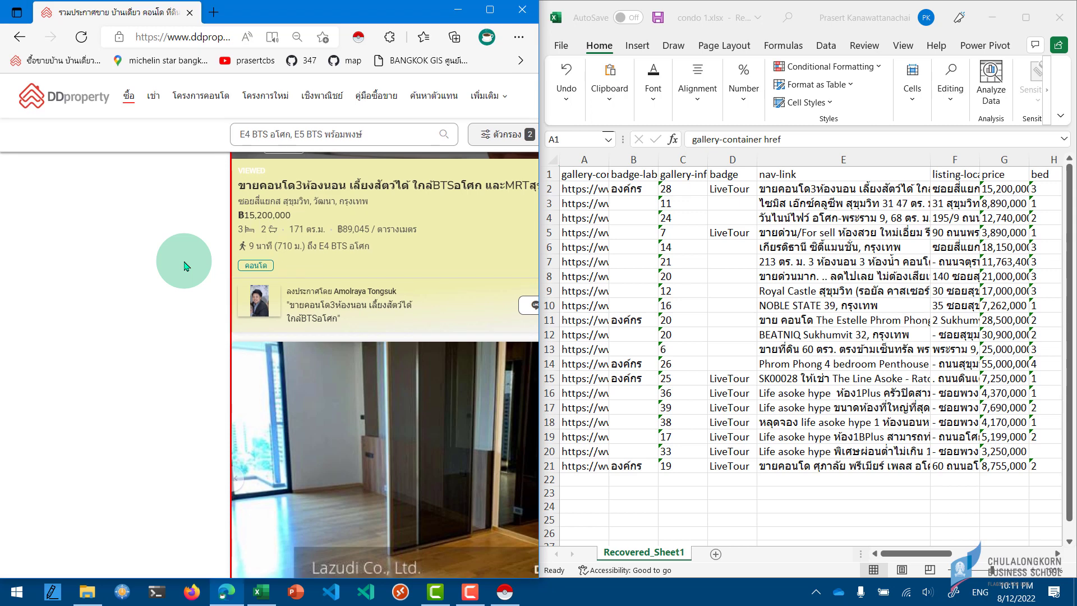
# - Match row 21 to the page's last ฿8,755,000 listing, then close condo 1.xlsx
pyautogui.scroll(-3, 307, 397)
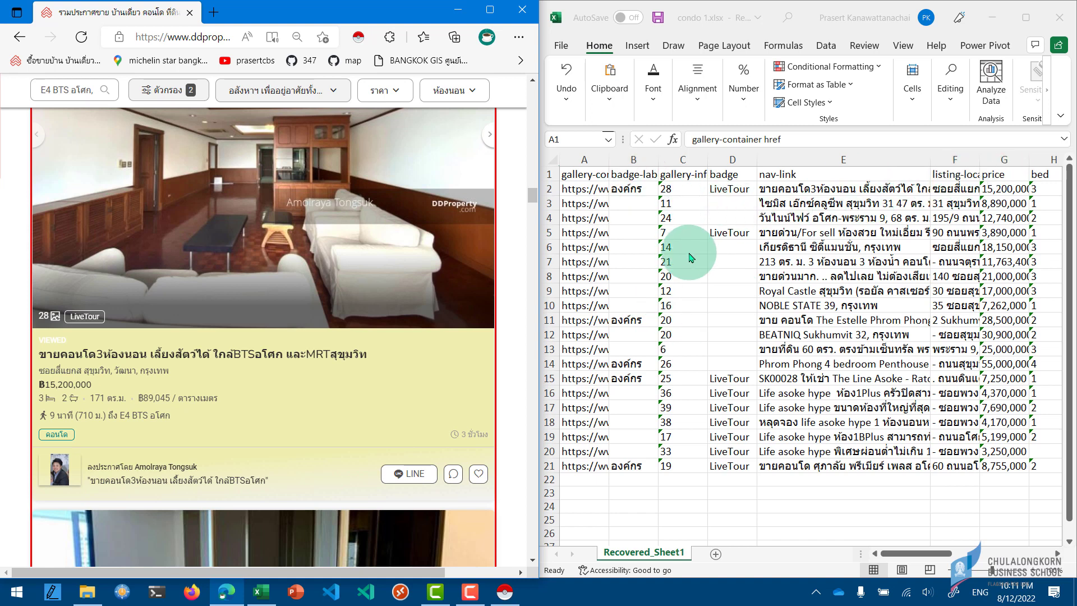
pyautogui.scroll(-5, 511, 316)
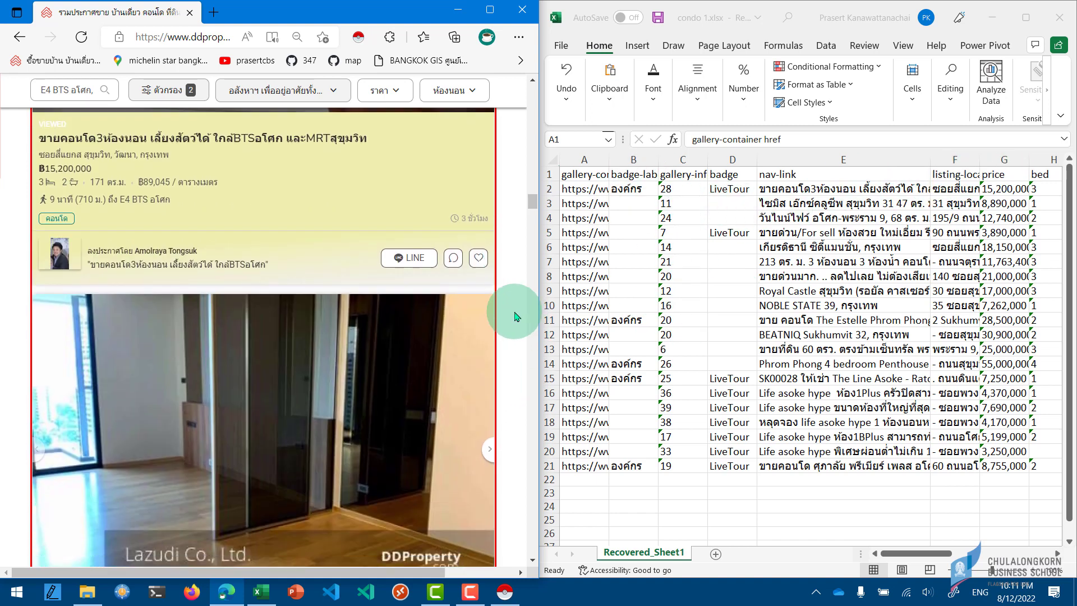
pyautogui.click(530, 202)
pyautogui.click(532, 481)
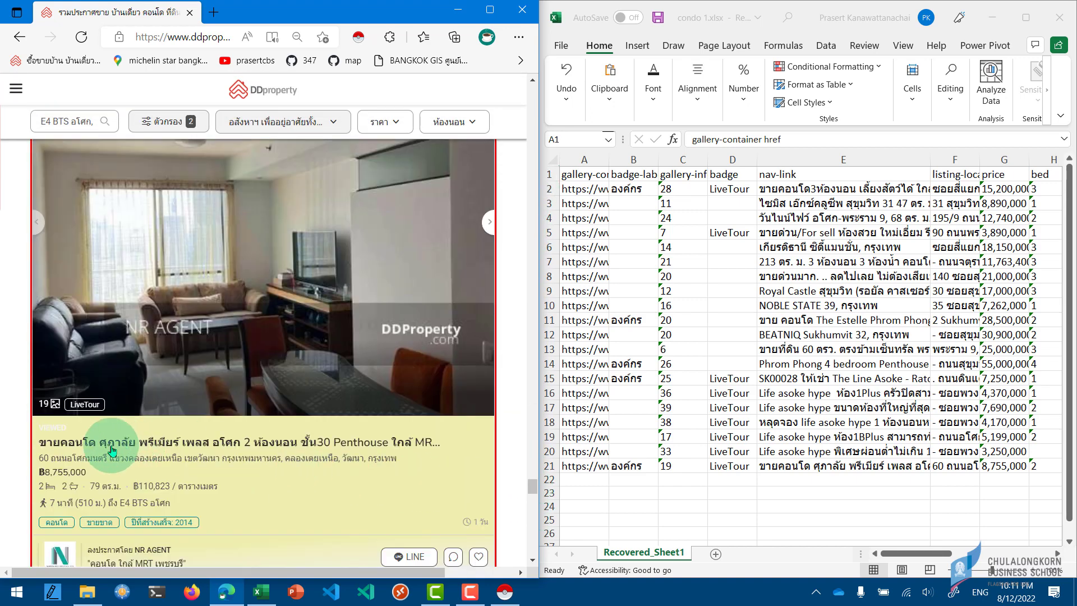
pyautogui.scroll(-1, 370, 448)
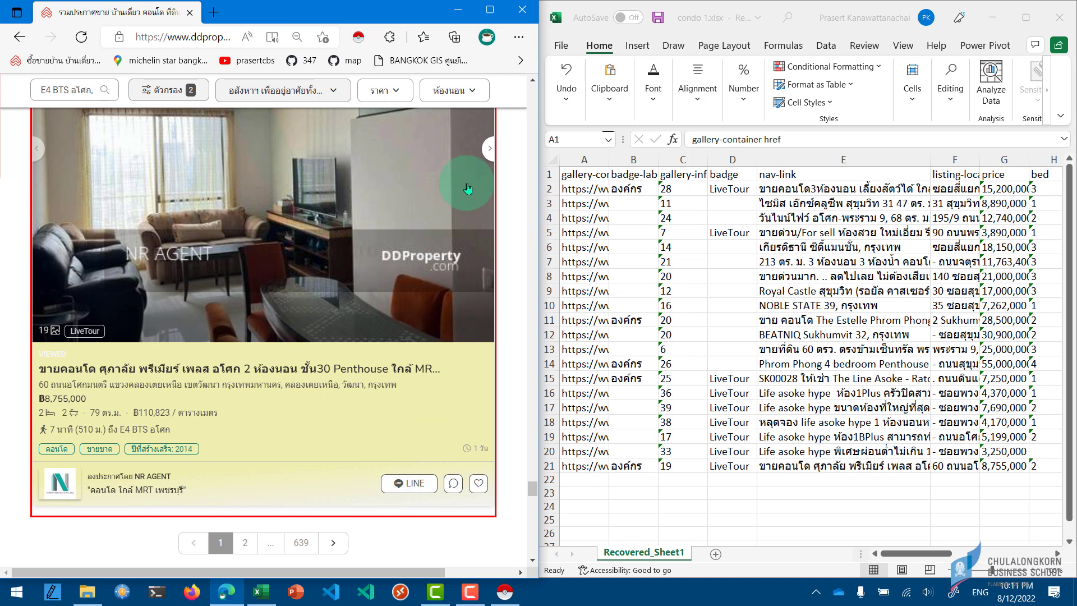
pyautogui.click(1045, 25)
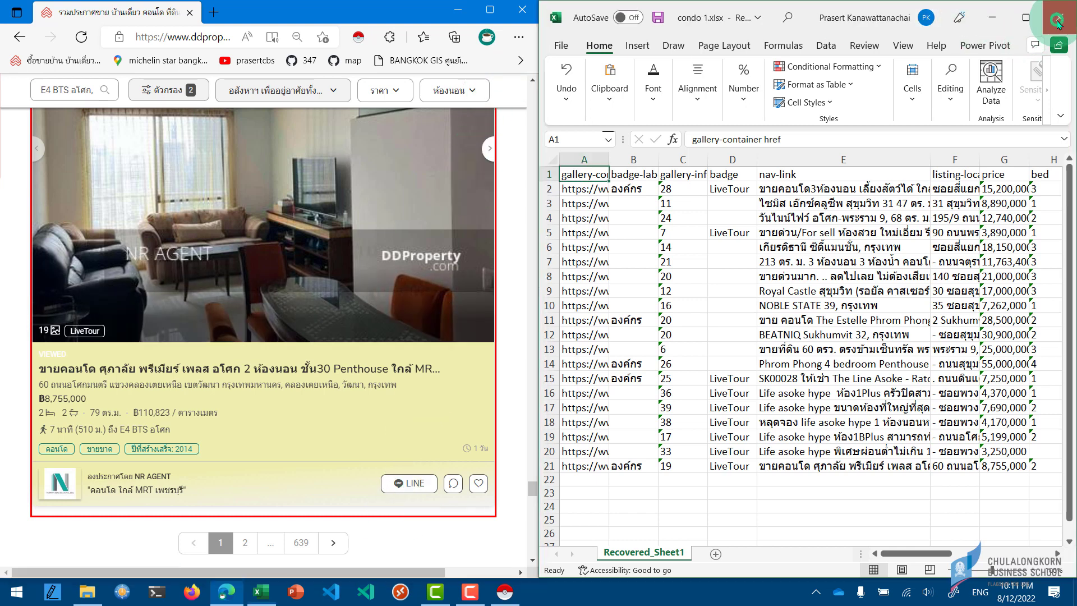
pyautogui.click(526, 318)
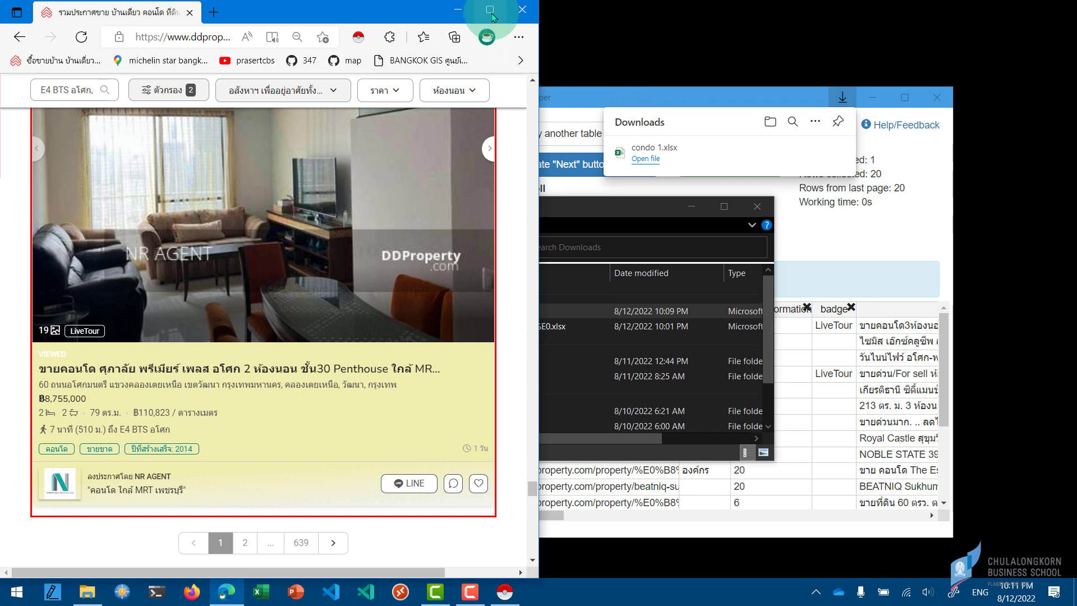
# - Maximize Edge, return to the scraper, and start picking the next-page link of the 639-page results
pyautogui.click(492, 15)
pyautogui.scroll(-10, 534, 332)
pyautogui.click(505, 592)
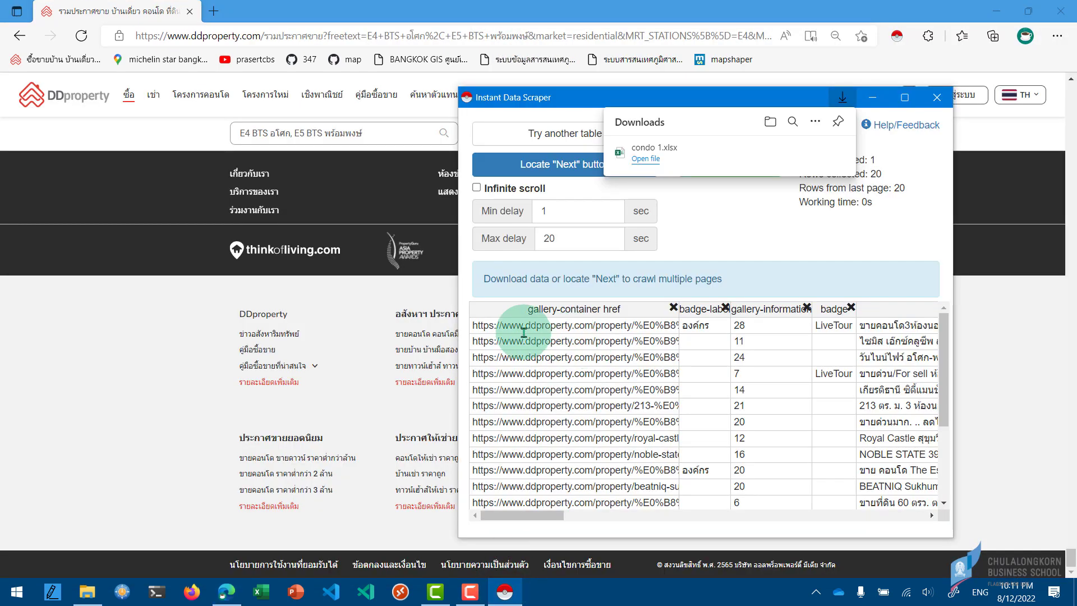
pyautogui.click(681, 228)
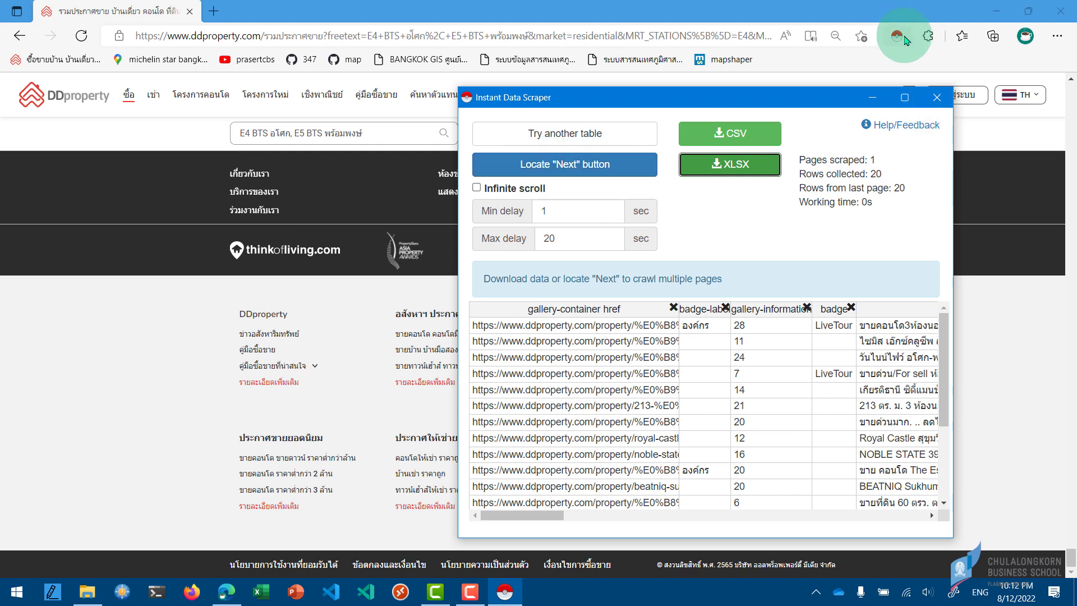
pyautogui.click(578, 170)
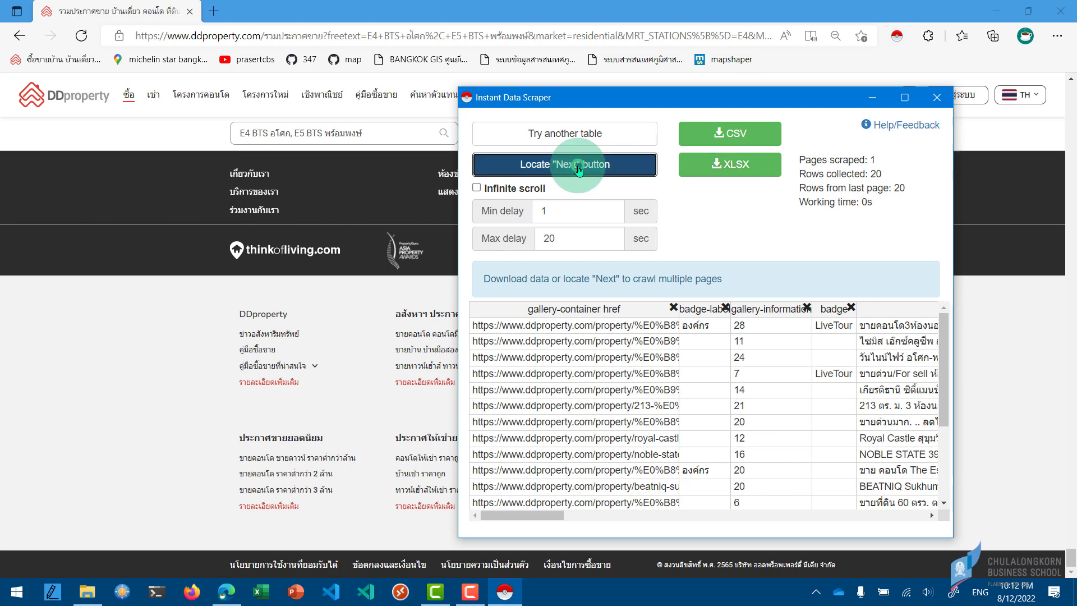
pyautogui.scroll(5, 553, 277)
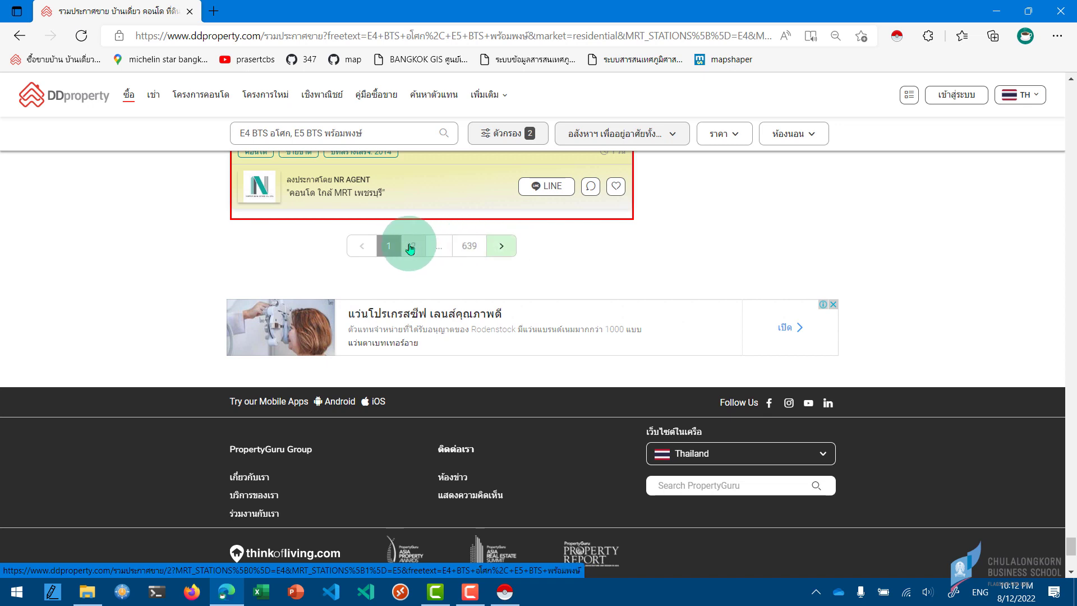
# - Advance the listings to the second results page and bring the Instant Data Scraper window back to the front
pyautogui.click(502, 246)
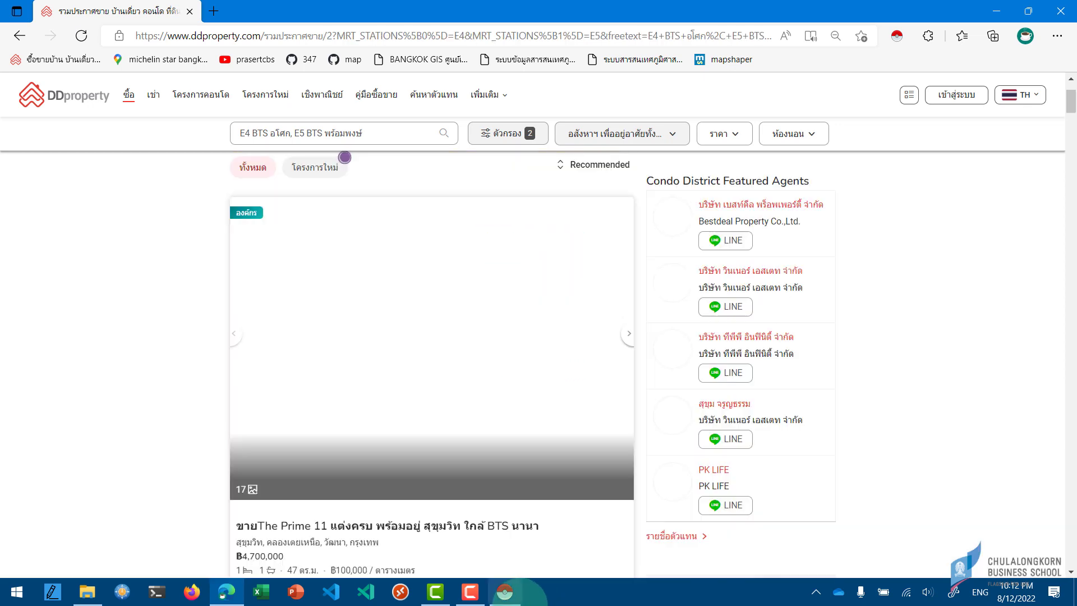
pyautogui.click(520, 539)
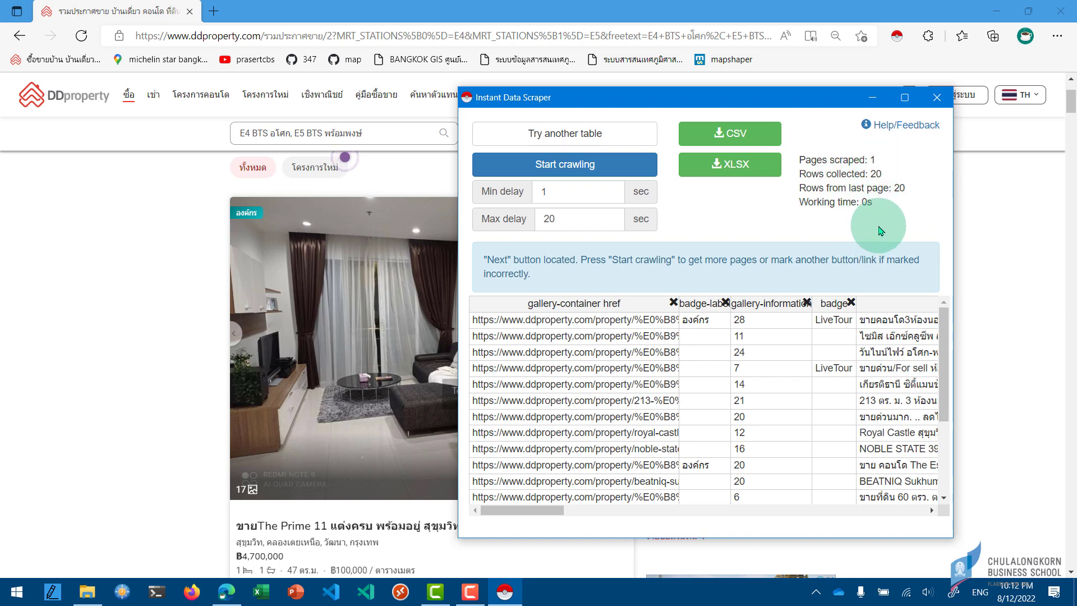
# - Crawl further result pages, stopping once 7 pages and 135 rows are collected
pyautogui.click(587, 166)
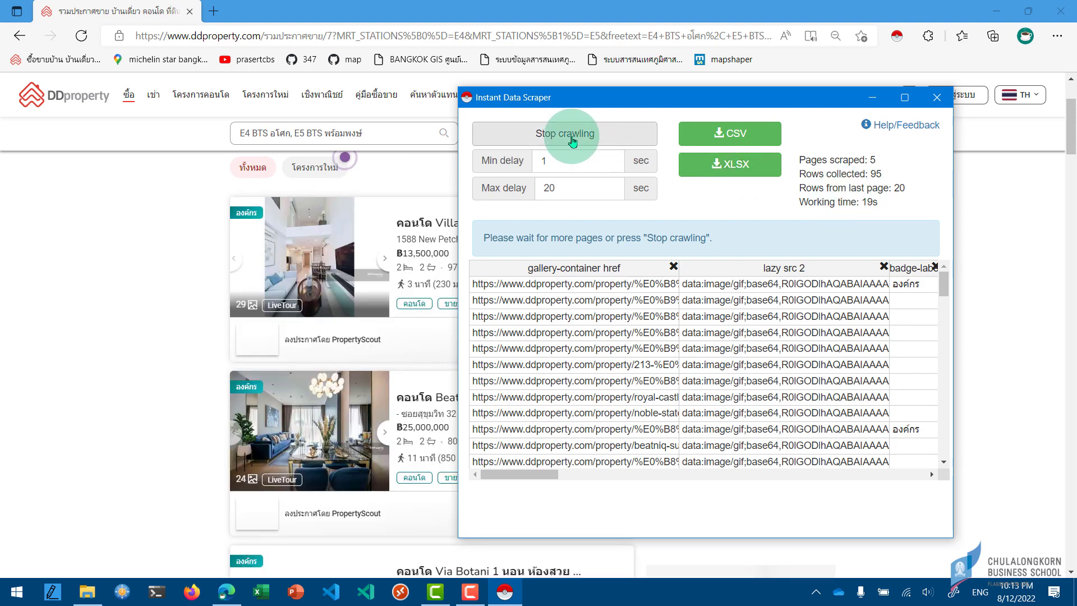
pyautogui.click(572, 140)
pyautogui.click(748, 242)
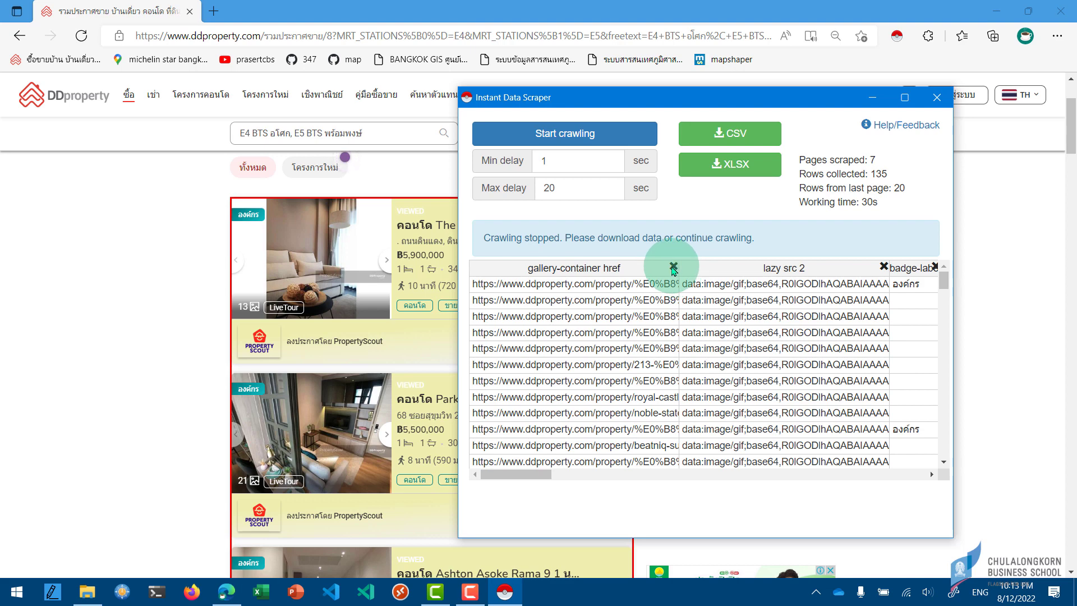
# - Remove the gallery-container href, lazy src 2, badge-label, gallery-information and badge columns
pyautogui.click(674, 267)
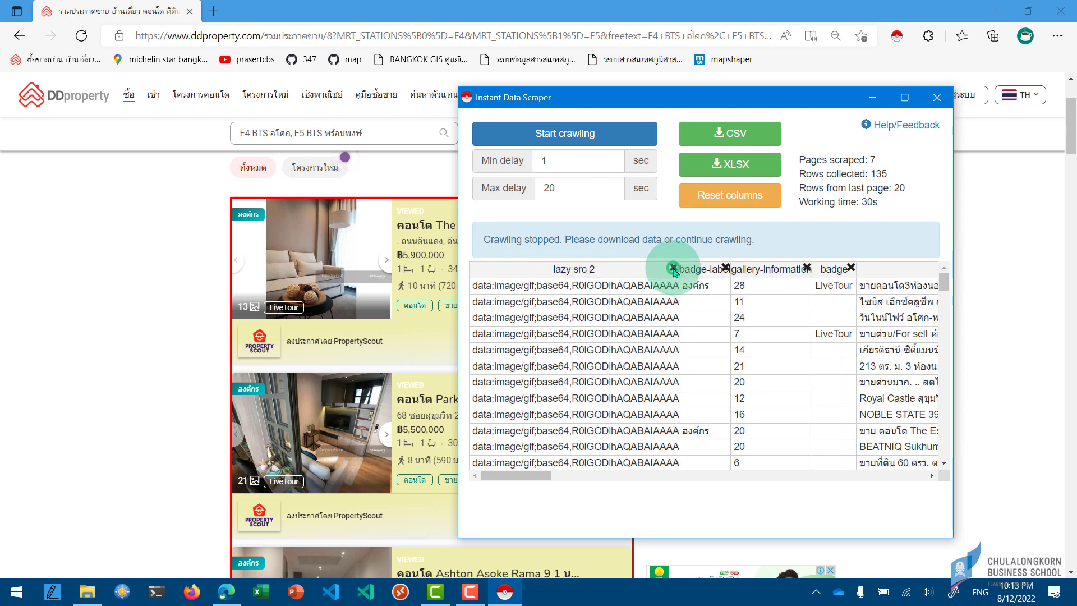
pyautogui.click(674, 268)
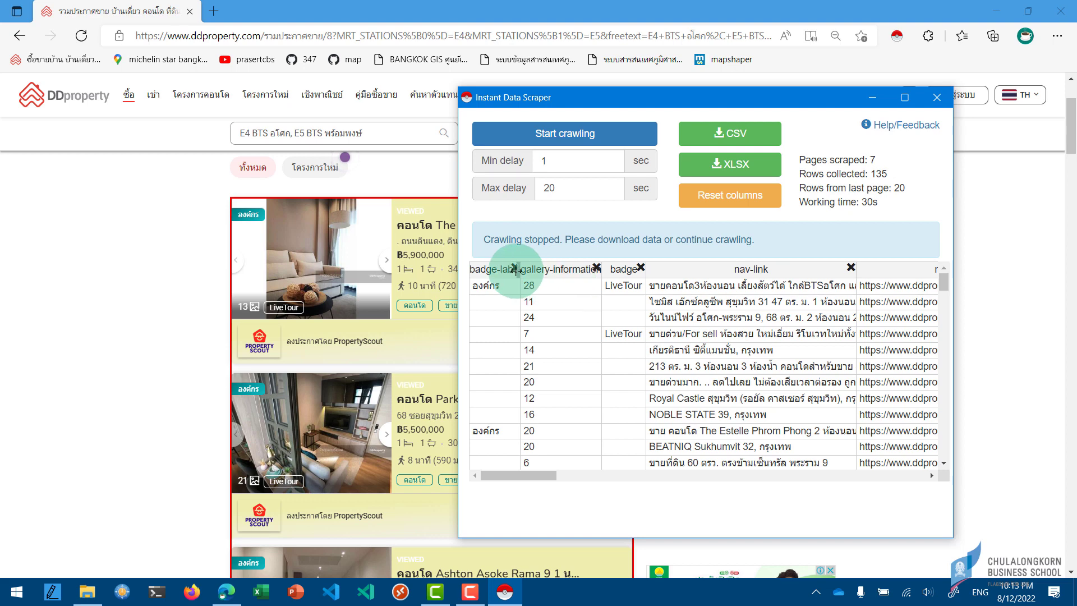
pyautogui.click(514, 268)
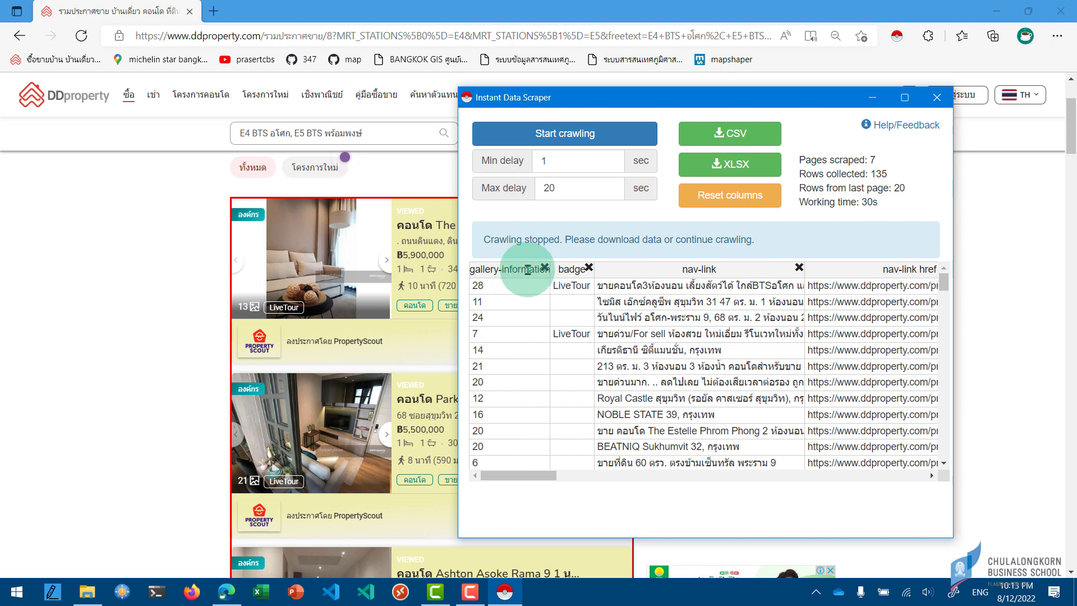
pyautogui.click(543, 268)
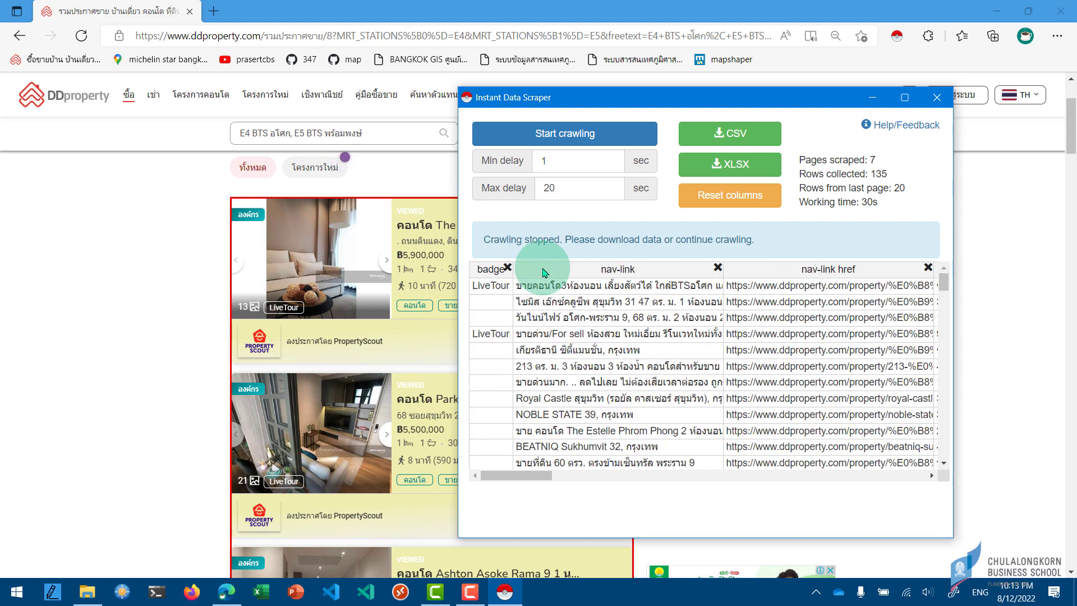
pyautogui.click(507, 268)
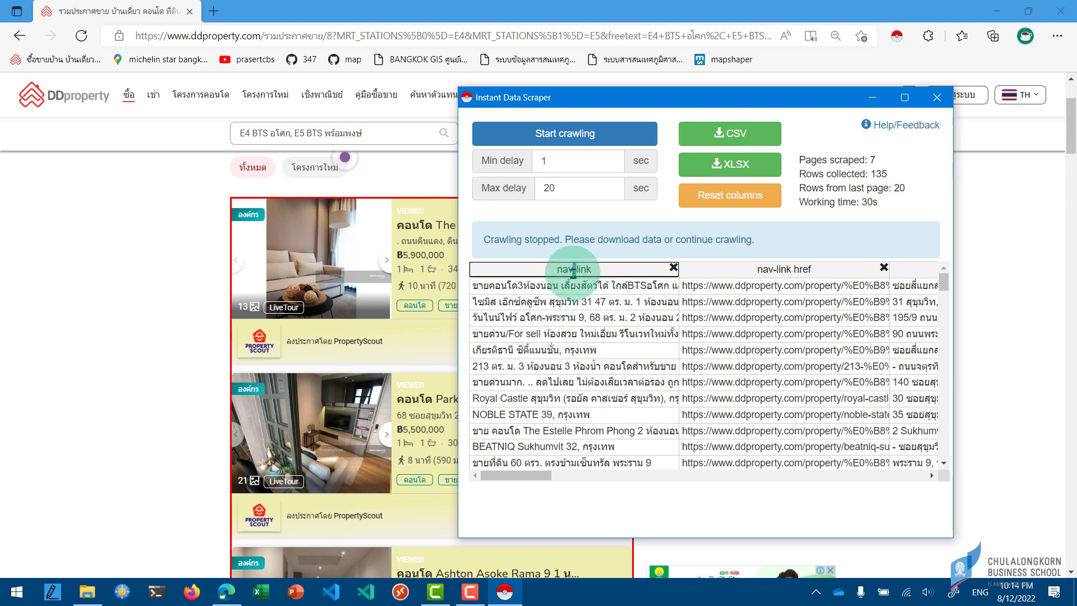
# - Rename nav-link to description and listing-location to location, and drop the nav-link href column
pyautogui.moveTo(603, 270); pyautogui.dragTo(549, 263)
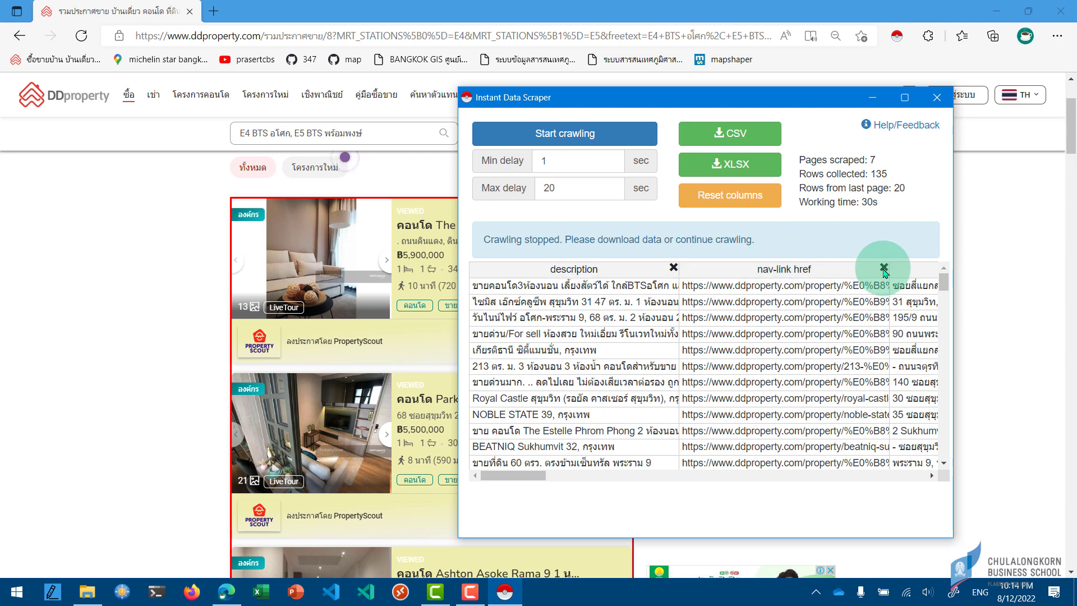
pyautogui.click(884, 268)
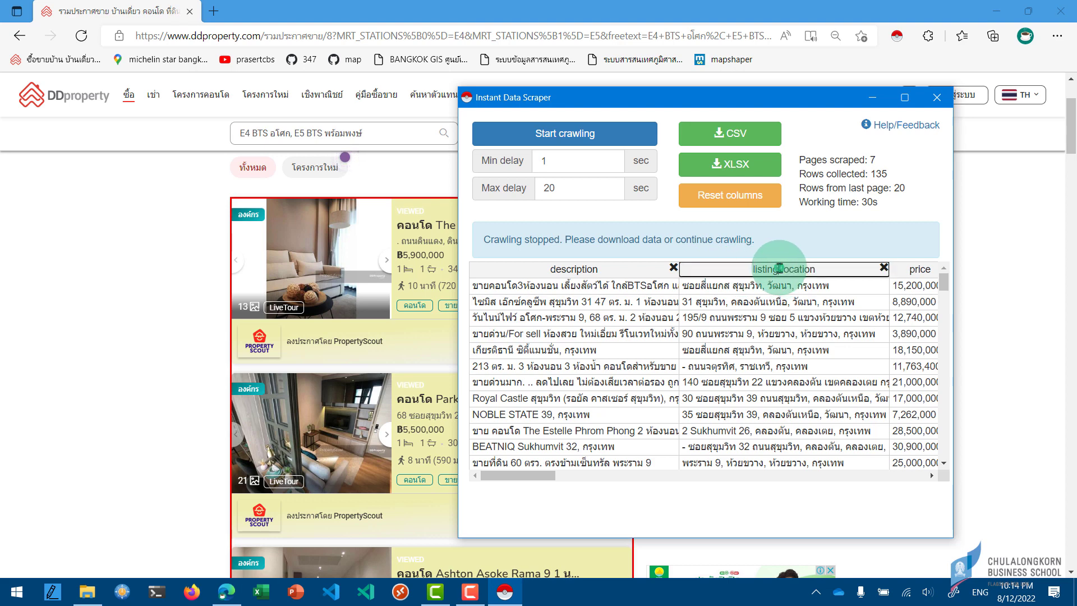
pyautogui.click(780, 268)
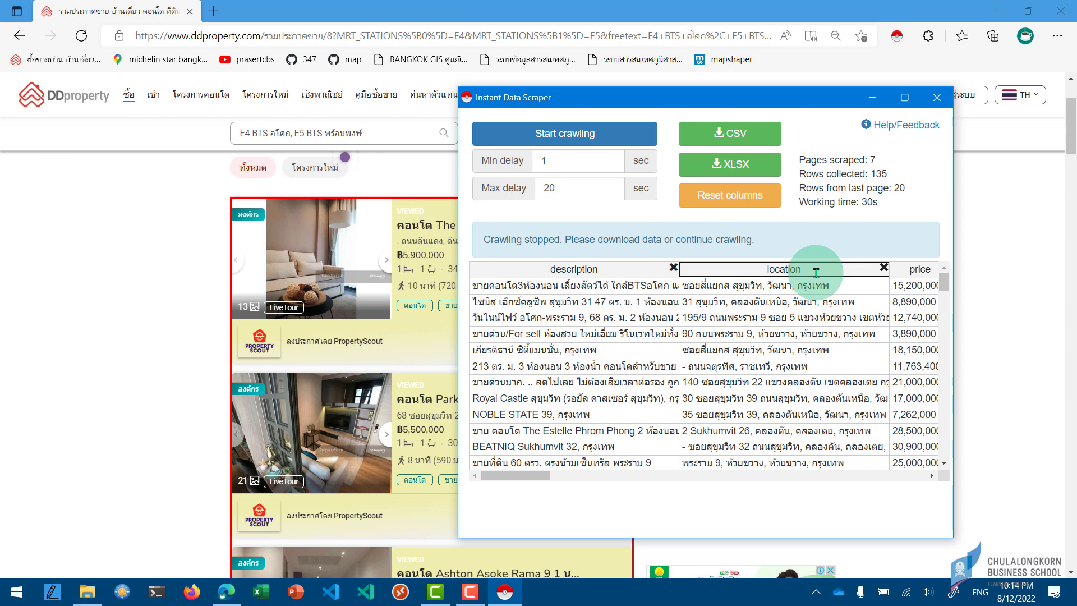
pyautogui.moveTo(520, 475); pyautogui.dragTo(574, 475)
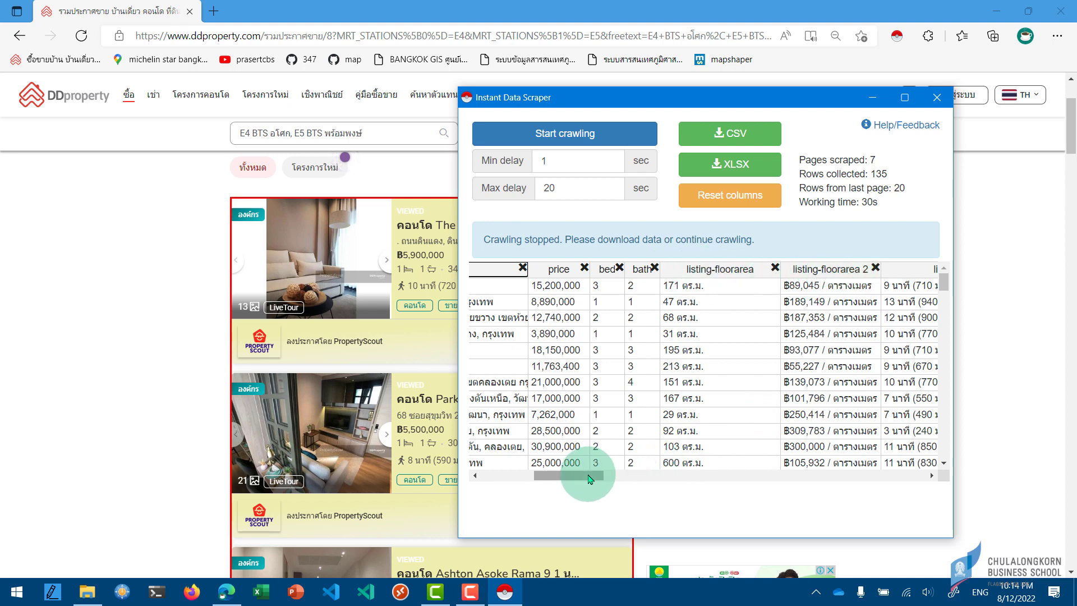
pyautogui.moveTo(590, 479); pyautogui.dragTo(683, 481)
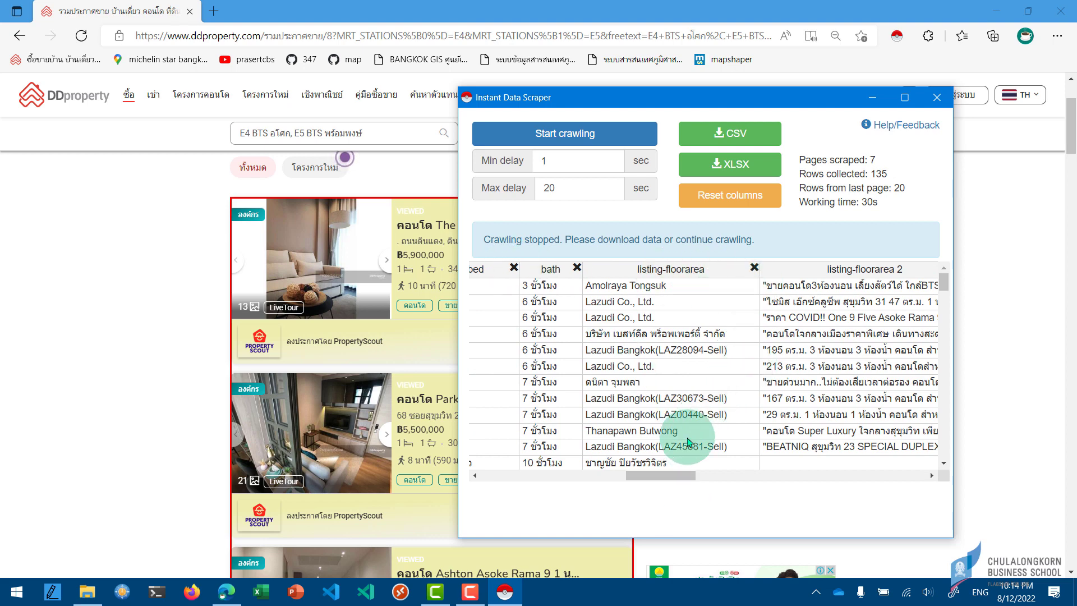
pyautogui.moveTo(655, 477); pyautogui.dragTo(668, 483)
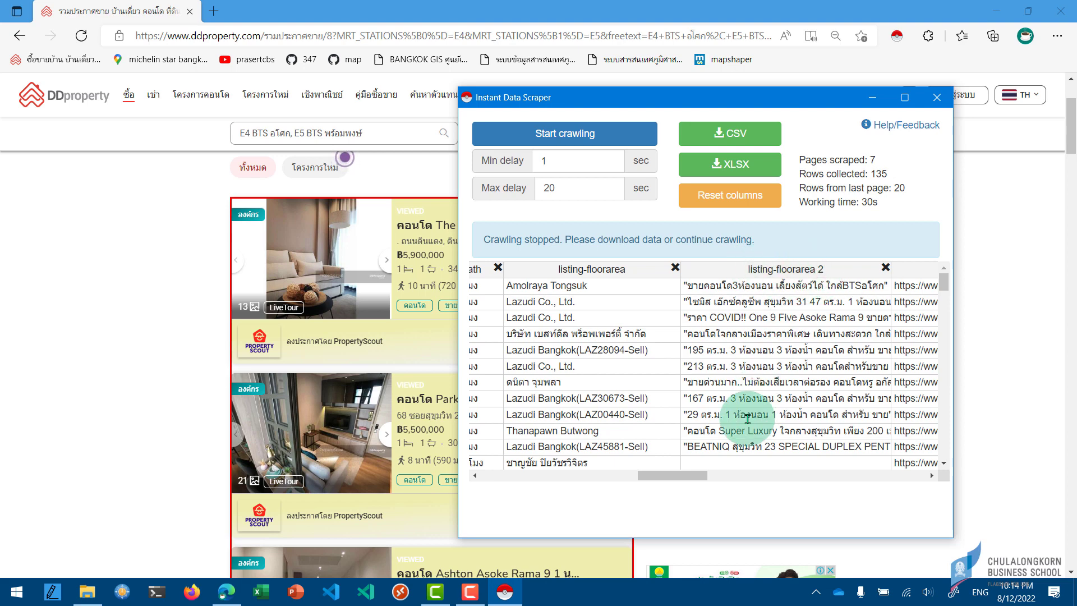
pyautogui.moveTo(698, 475); pyautogui.dragTo(760, 478)
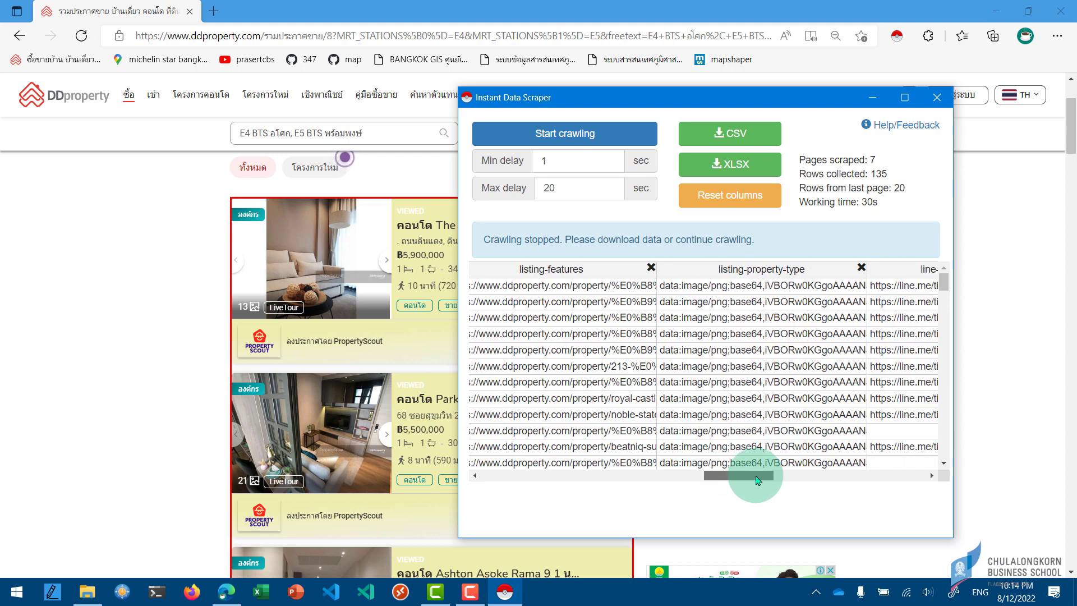
# - Remove the listing-features, lazy src 3, LINE label and listing-agent-phone-number columns
pyautogui.click(650, 270)
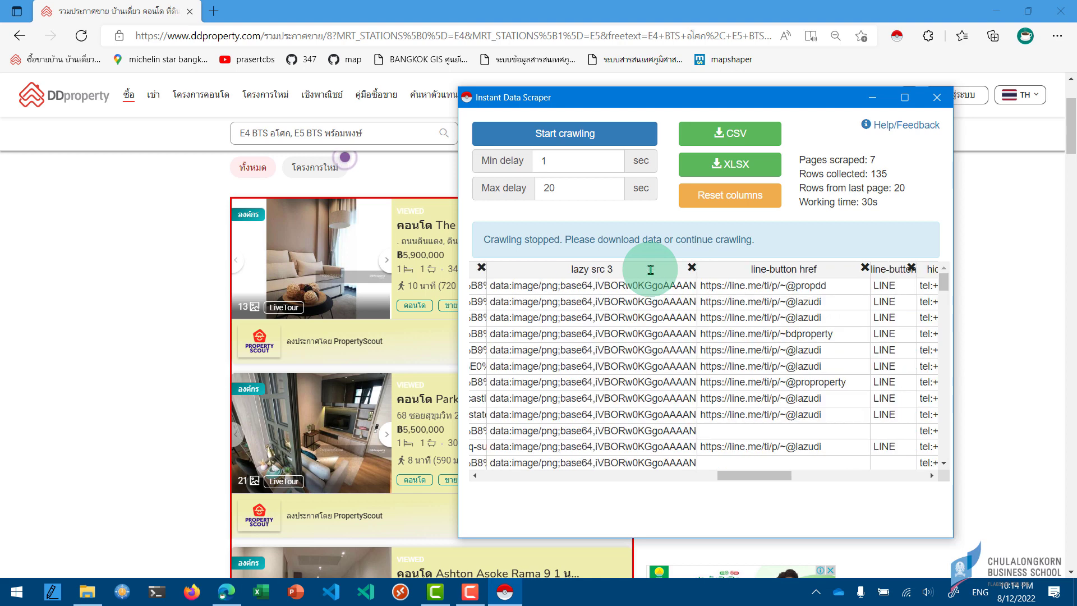
pyautogui.click(692, 269)
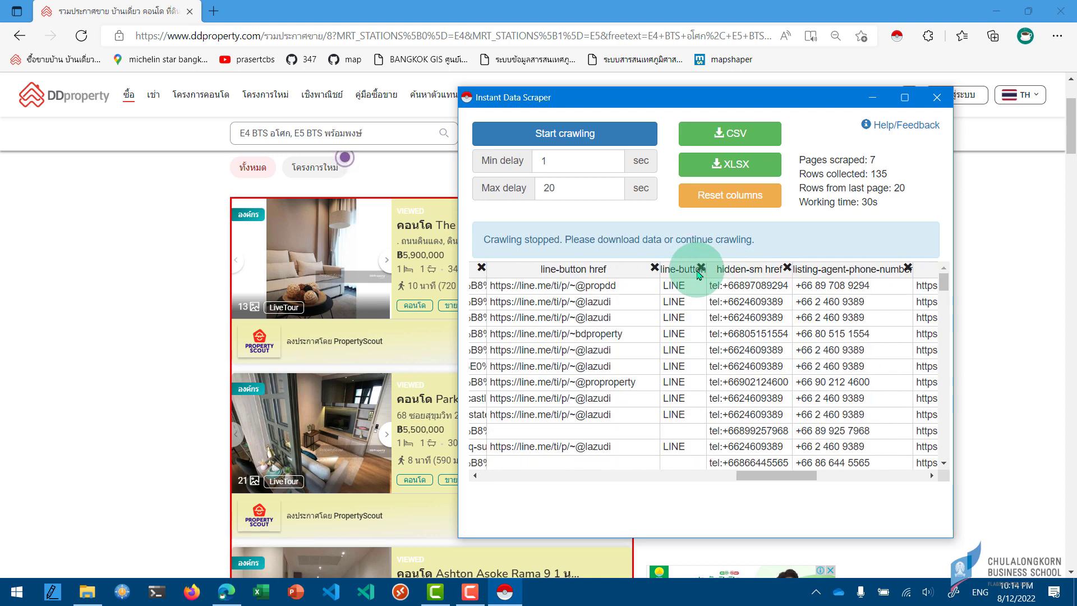
pyautogui.click(701, 268)
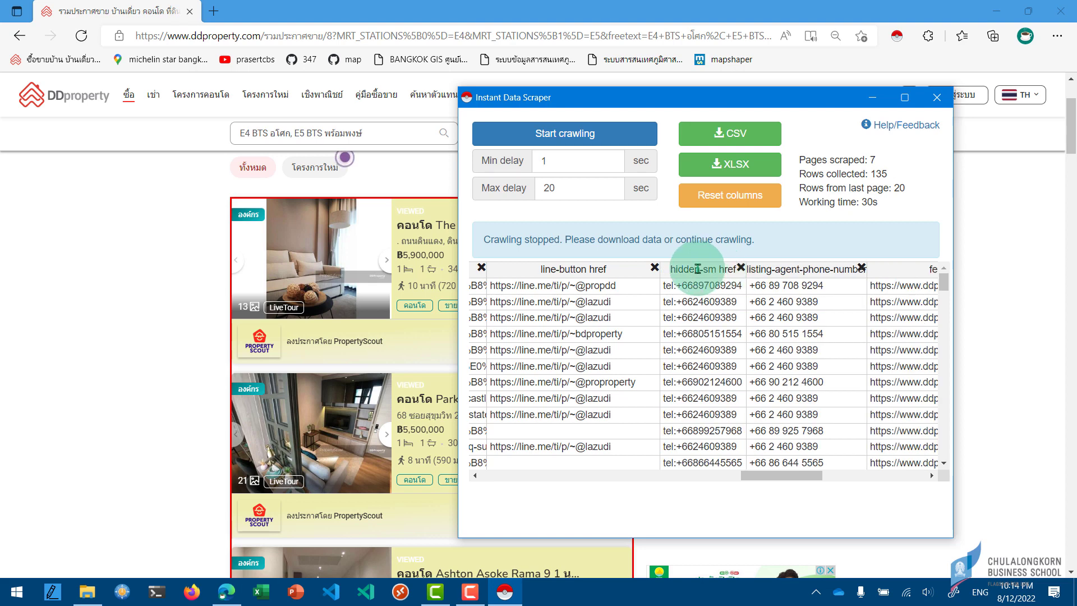
pyautogui.click(861, 269)
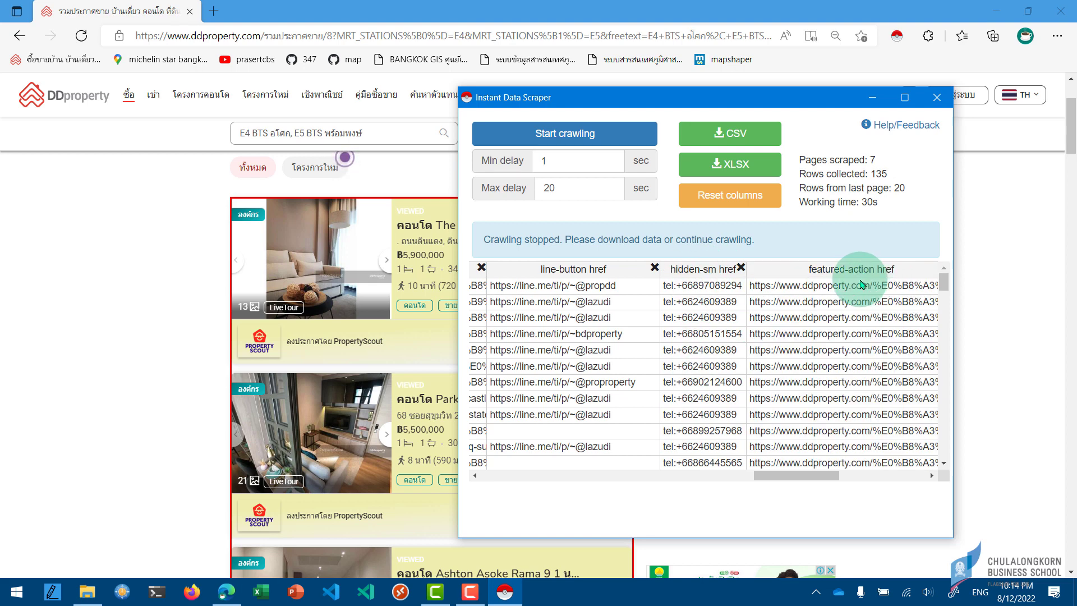
pyautogui.moveTo(782, 475); pyautogui.dragTo(829, 475)
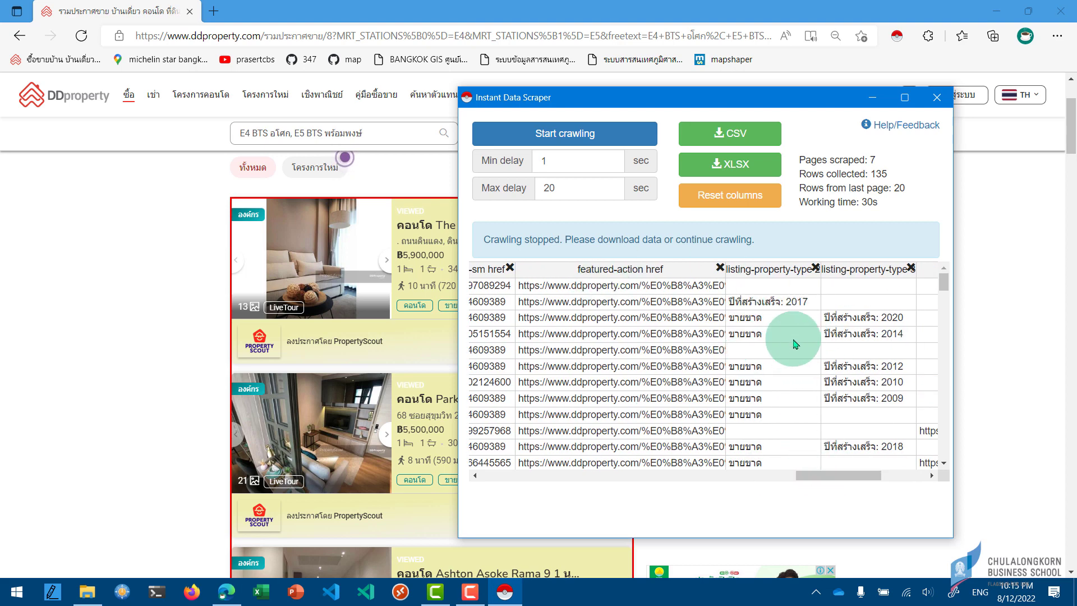
# - Export the table as XLSX, save it as condo 2 in Downloads, and show it in its folder
pyautogui.click(731, 164)
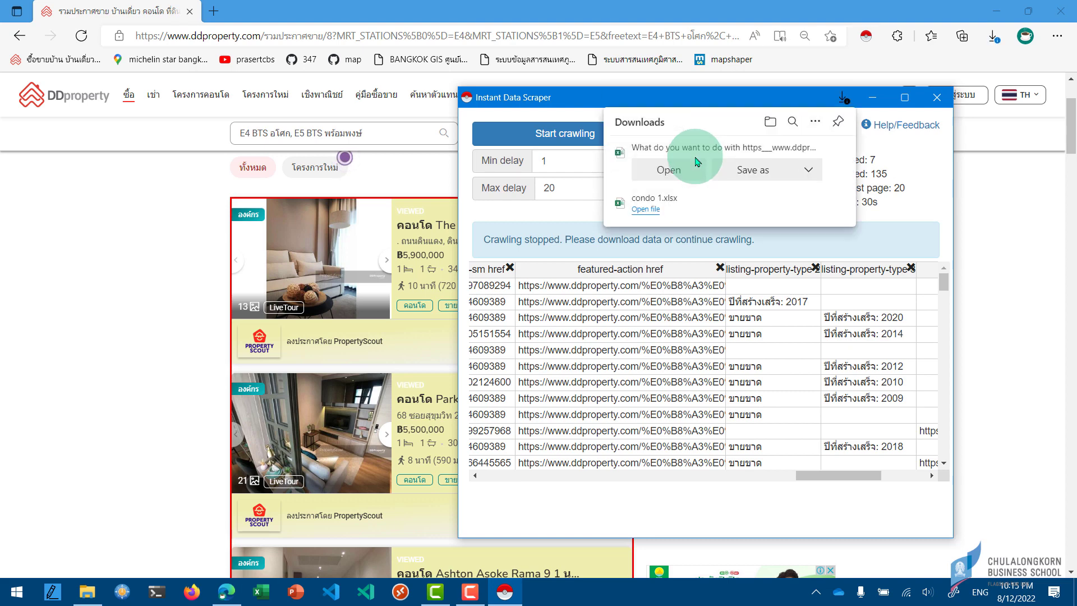
pyautogui.click(742, 171)
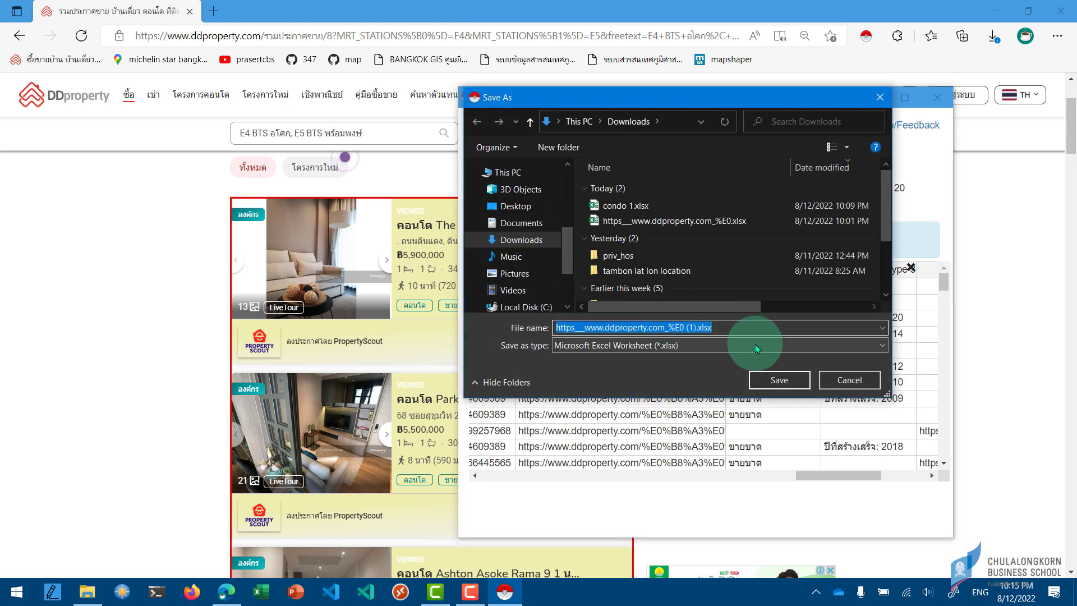
pyautogui.write('condo 2')
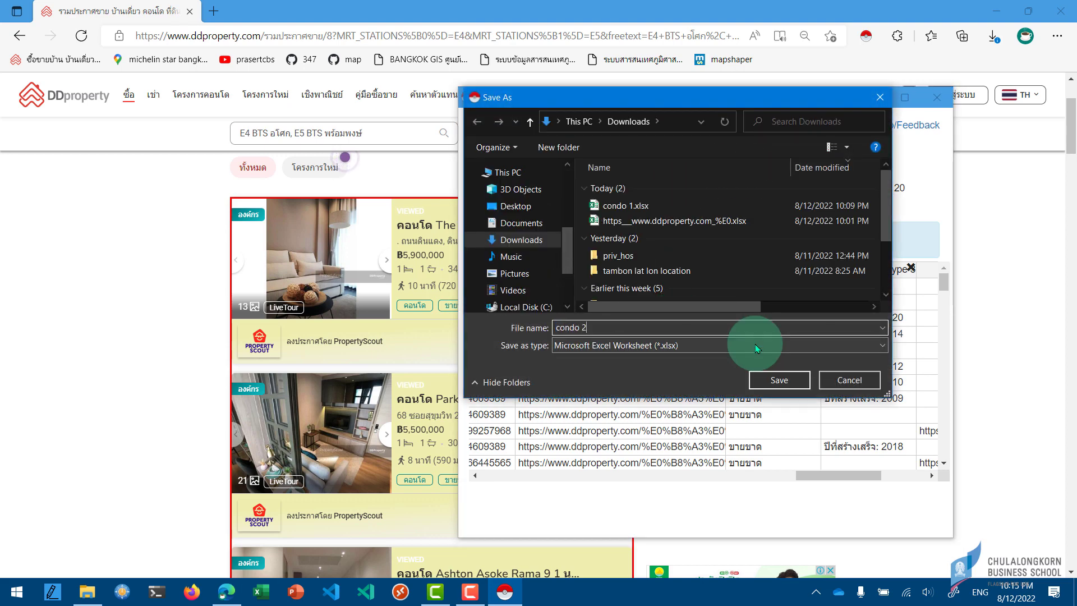
pyautogui.click(775, 380)
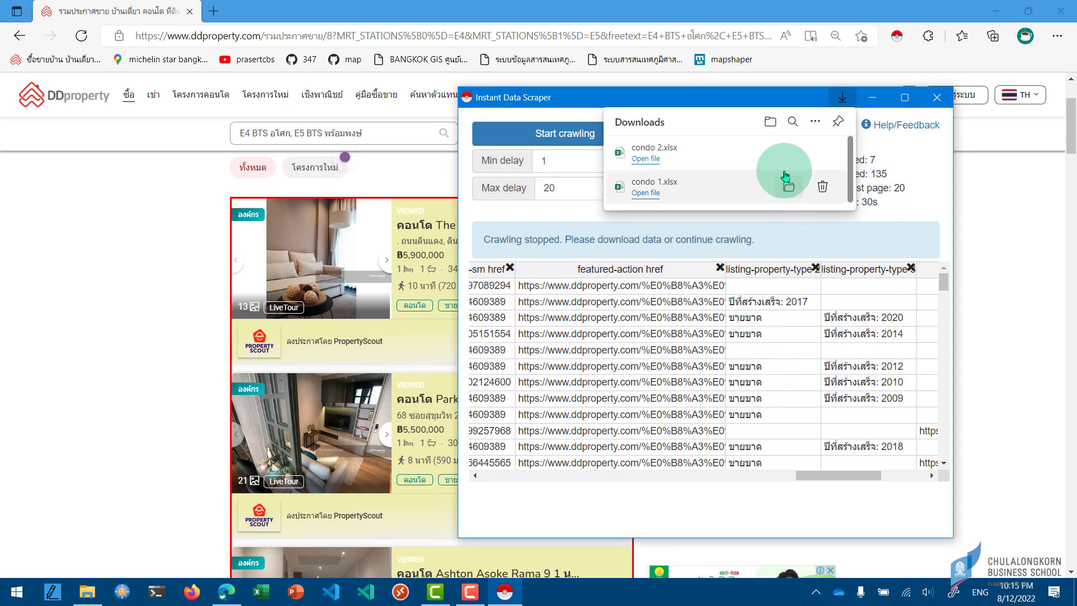
pyautogui.click(789, 153)
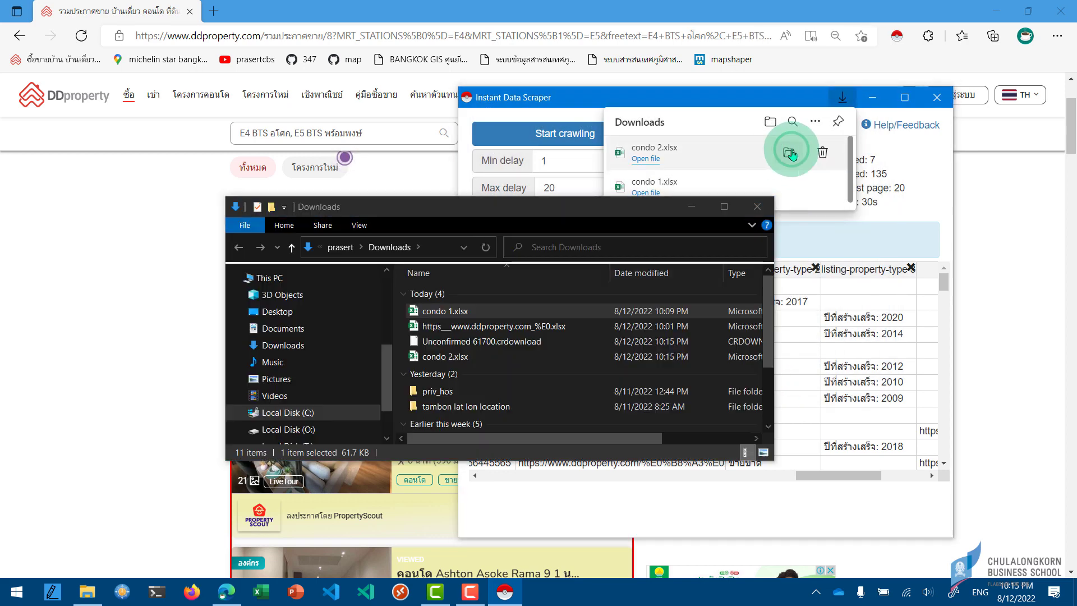
# - Open condo 2.xlsx in Excel, let it recover, maximize, enable editing and close the repair notice
pyautogui.doubleClick(450, 355)
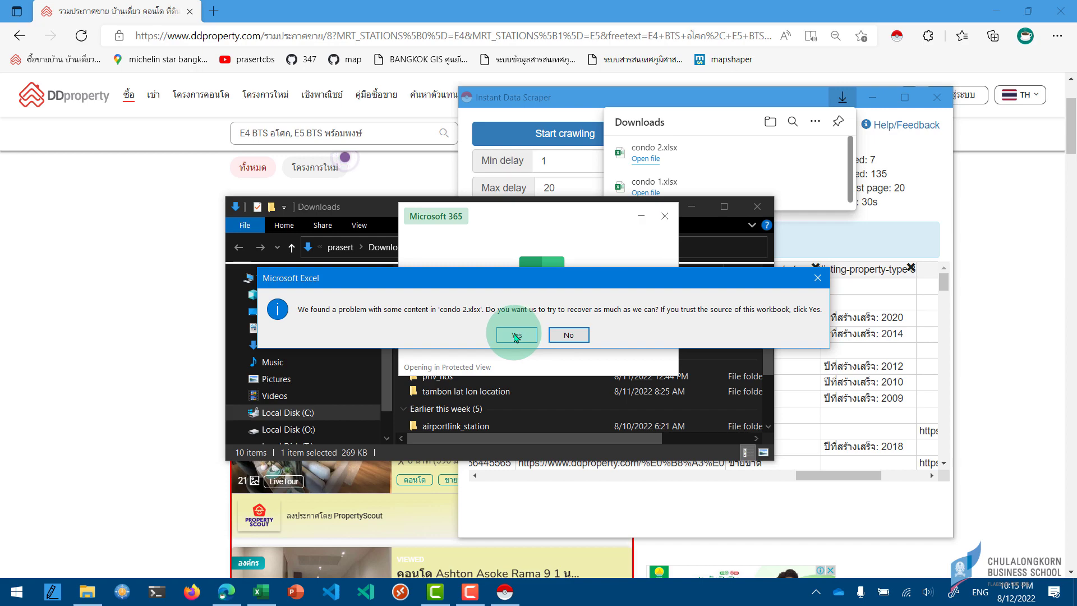
pyautogui.click(515, 336)
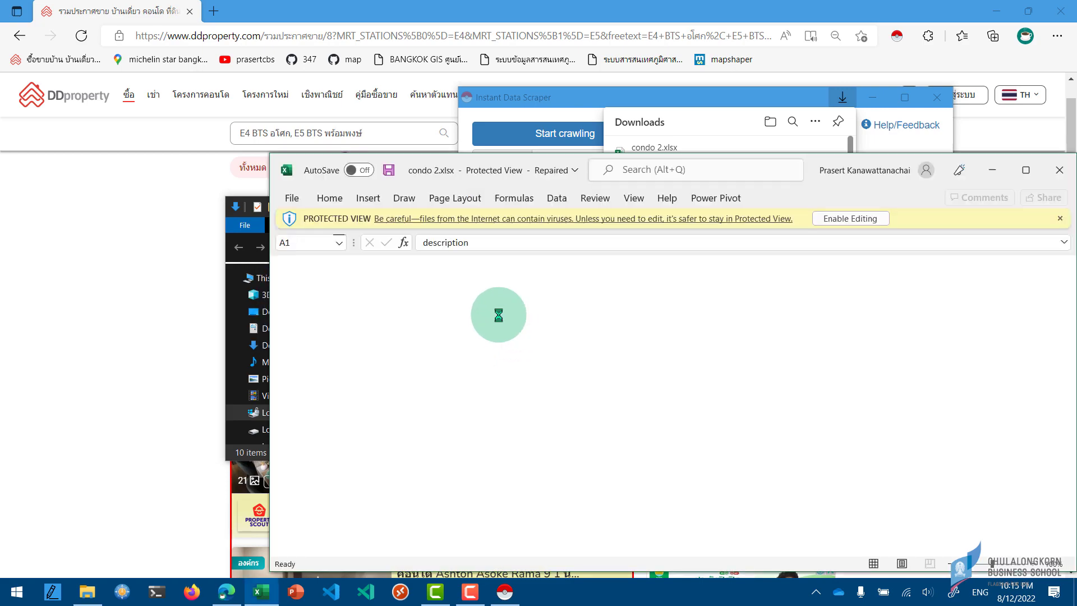
pyautogui.click(1026, 170)
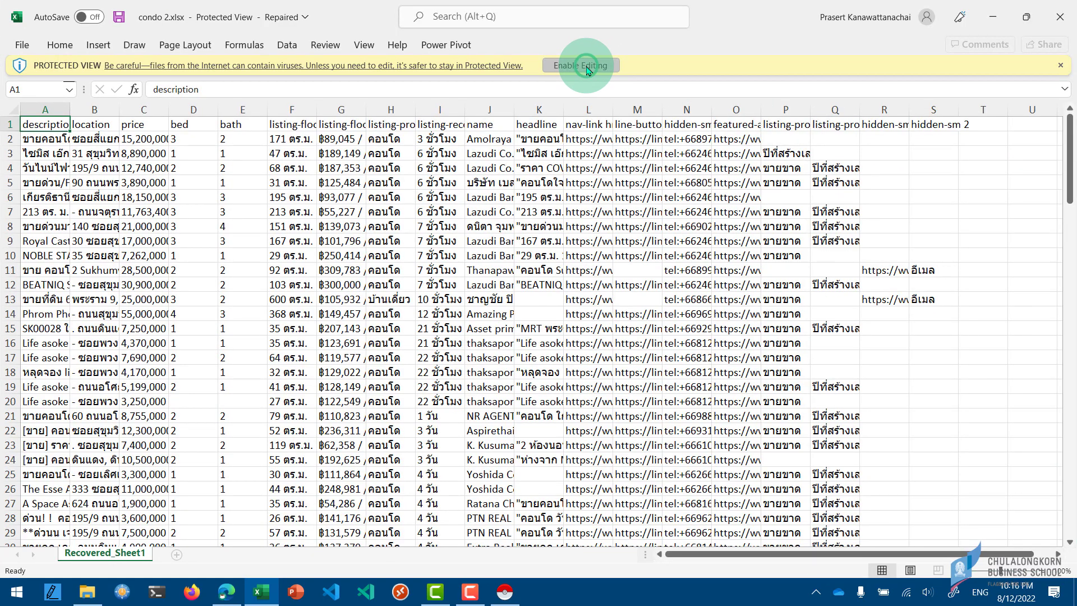
pyautogui.click(581, 66)
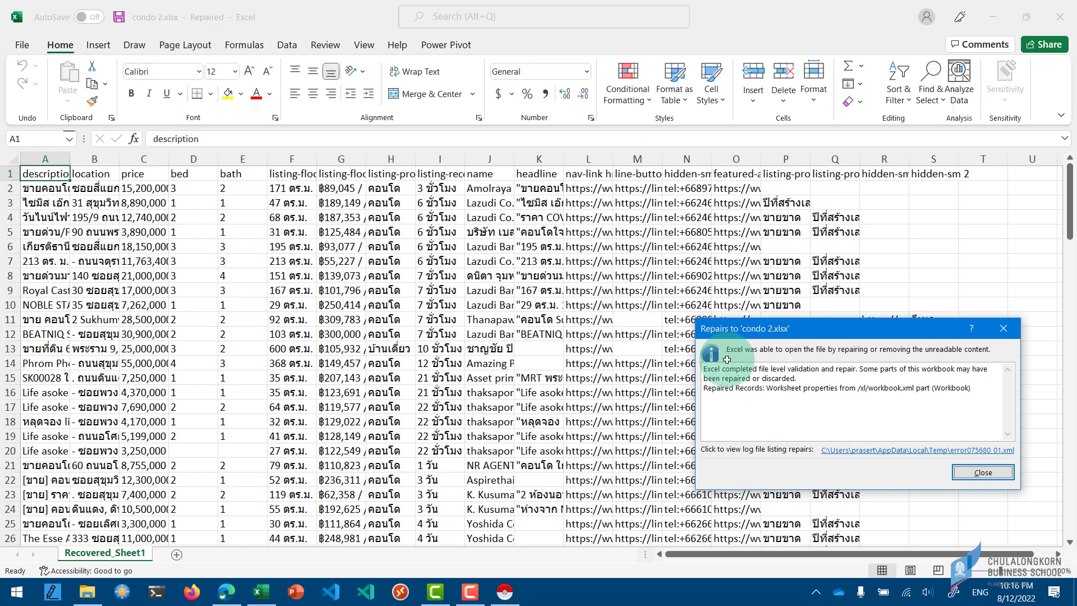
pyautogui.click(981, 474)
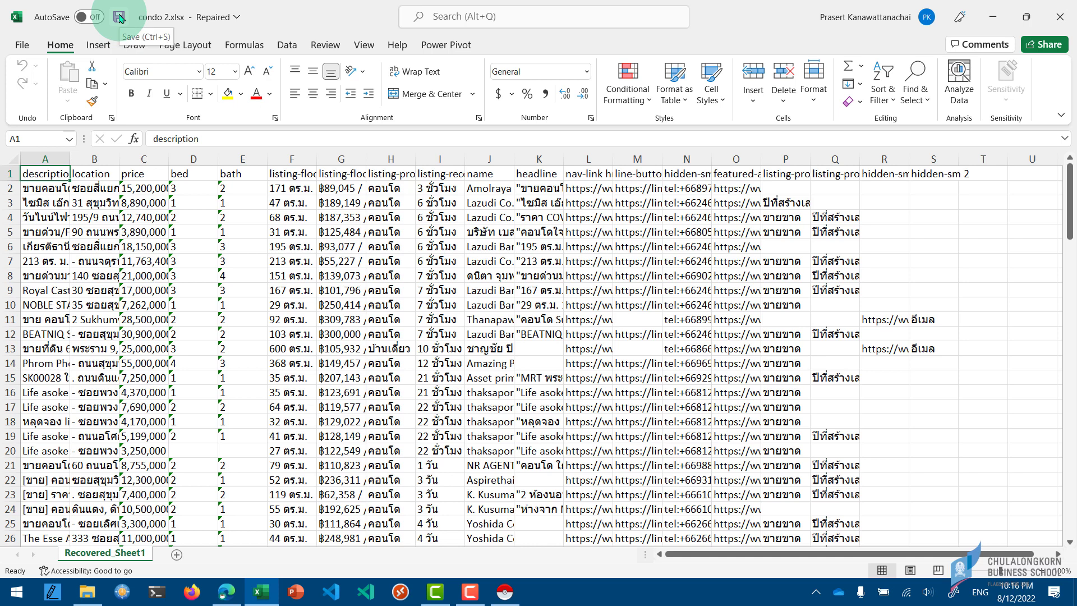
# - Save the workbook as condo 2, an Excel Workbook (*.xlsx), in Downloads, replacing the existing file
pyautogui.click(119, 18)
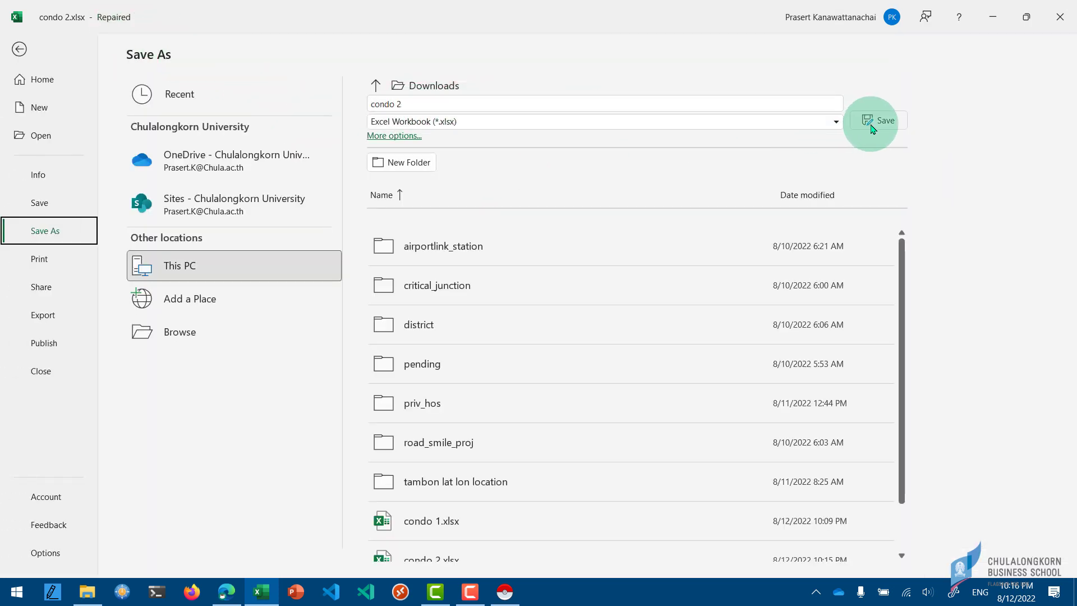
pyautogui.click(872, 128)
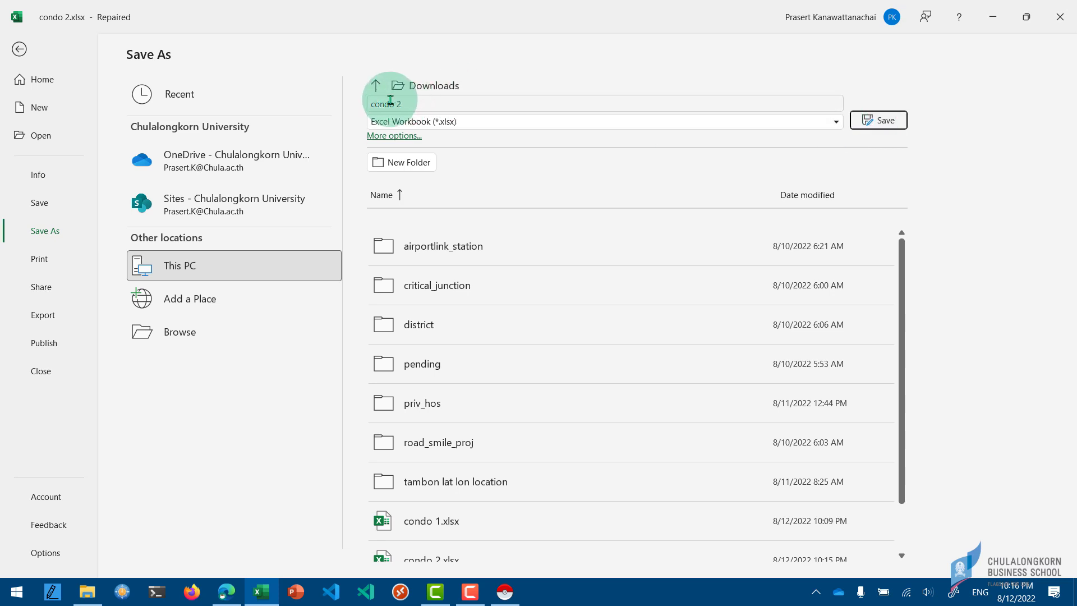
pyautogui.click(879, 119)
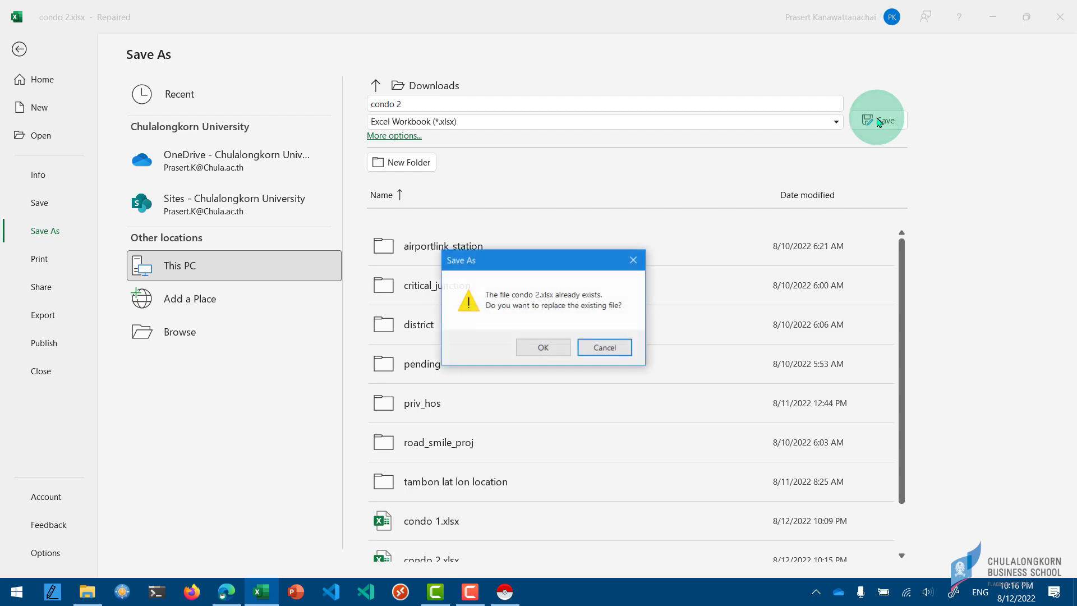
pyautogui.click(553, 351)
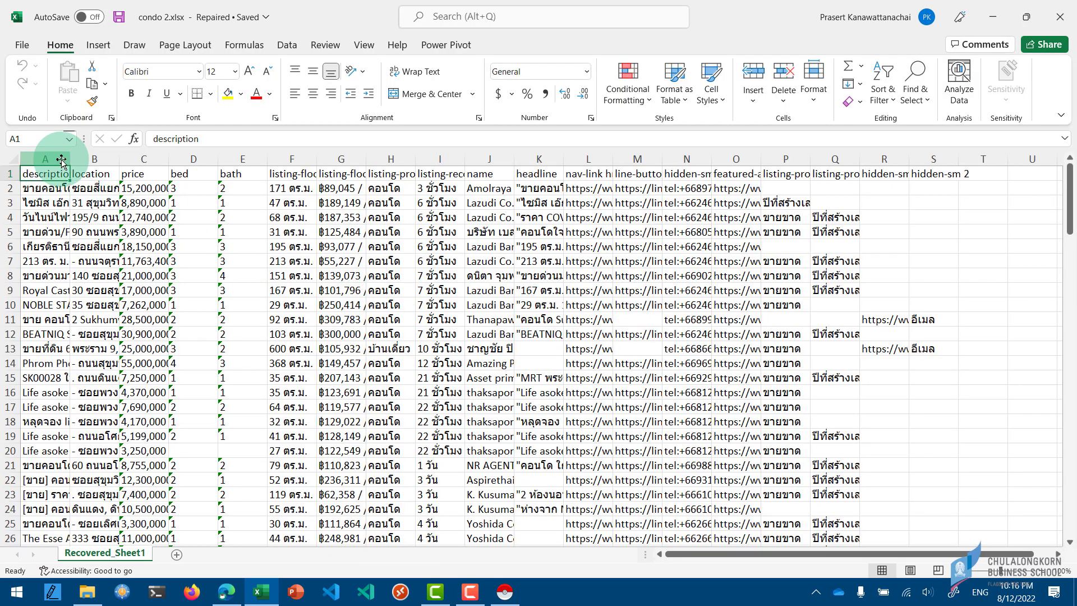
# - Widen column A for descriptions and column C so prices like 15,200,000 show in full
pyautogui.moveTo(69, 159); pyautogui.dragTo(379, 161)
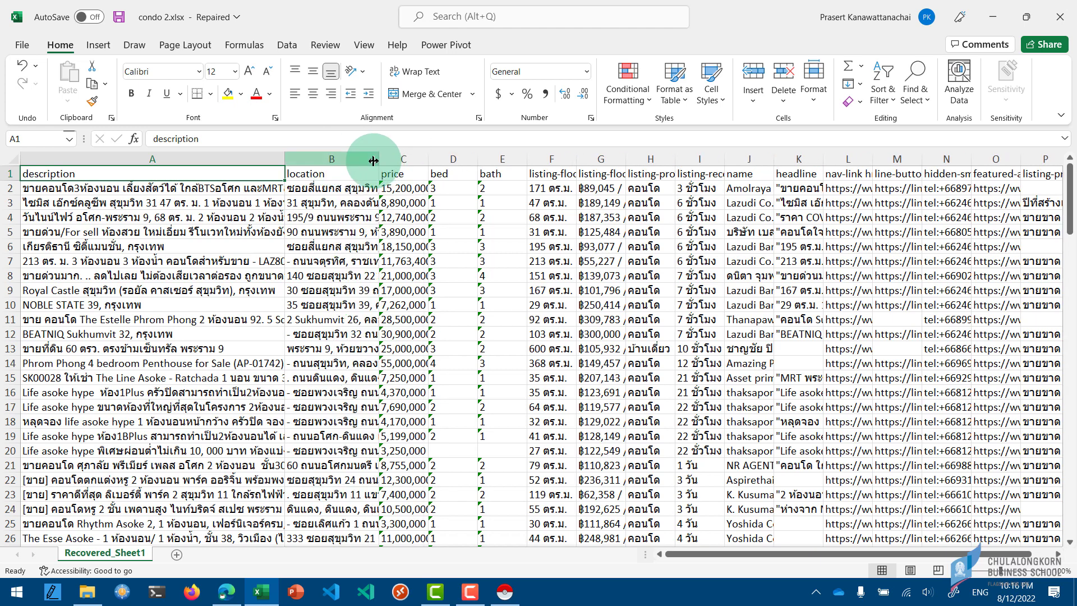
pyautogui.moveTo(428, 161); pyautogui.dragTo(456, 161)
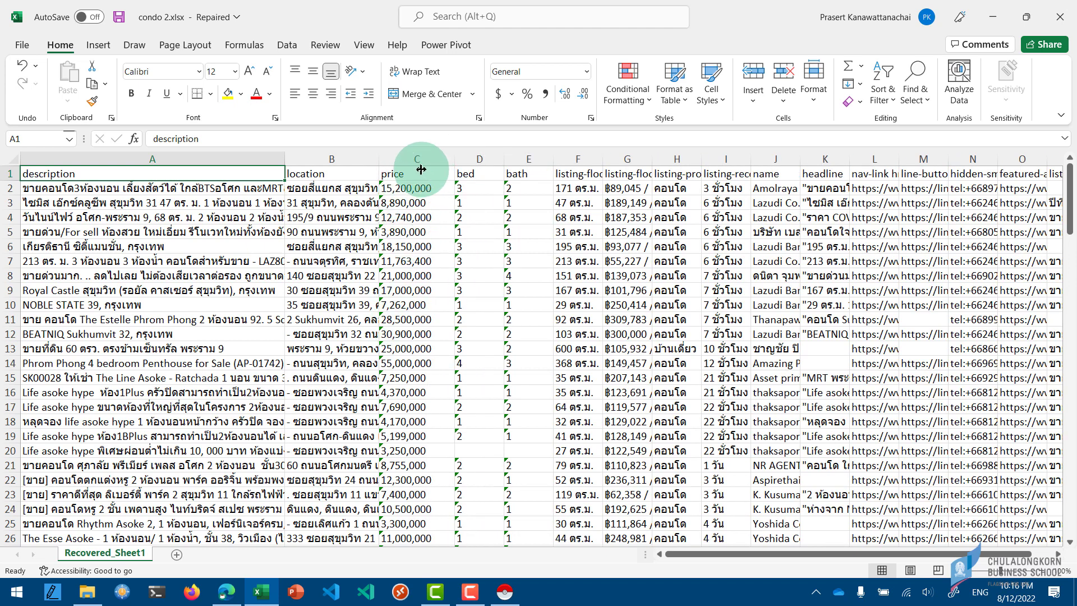
pyautogui.click(403, 190)
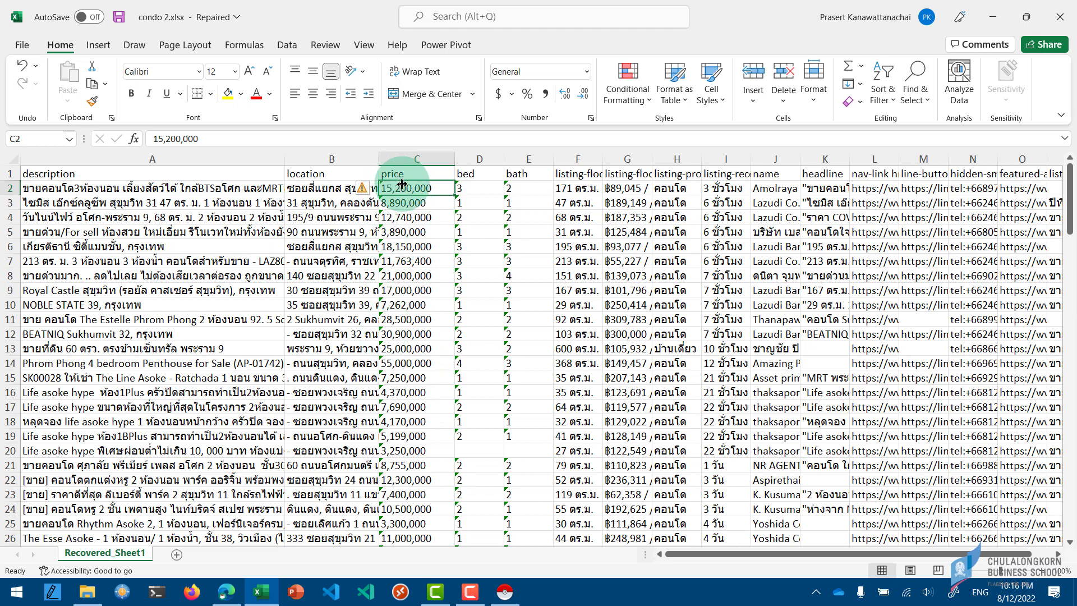
pyautogui.click(477, 161)
# - Insert a helper column D before bed, enter 0 in D1, and copy it
pyautogui.rightClick(476, 161)
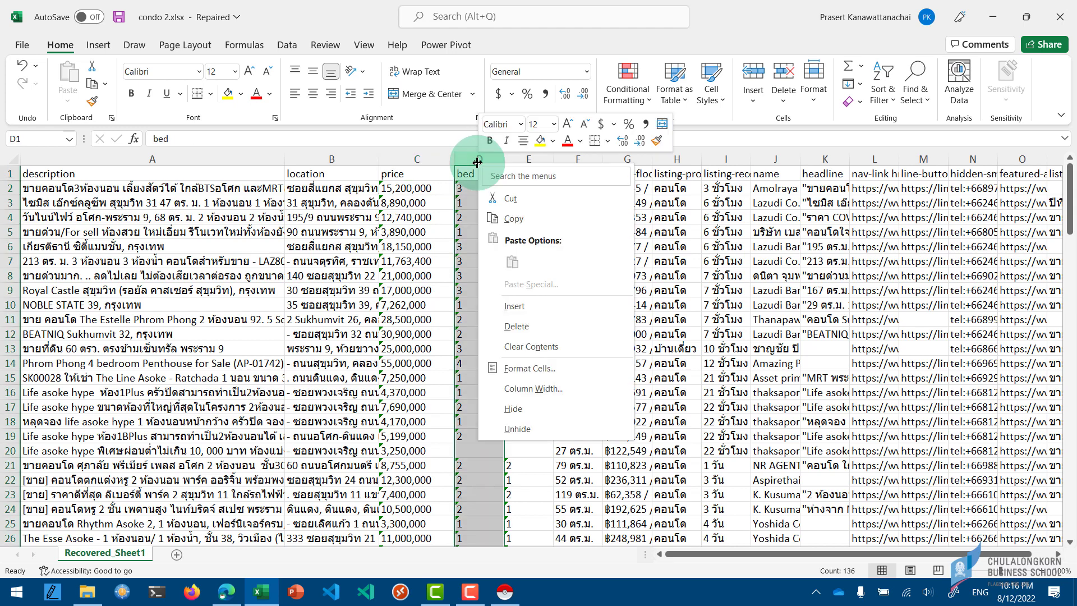
pyautogui.click(531, 313)
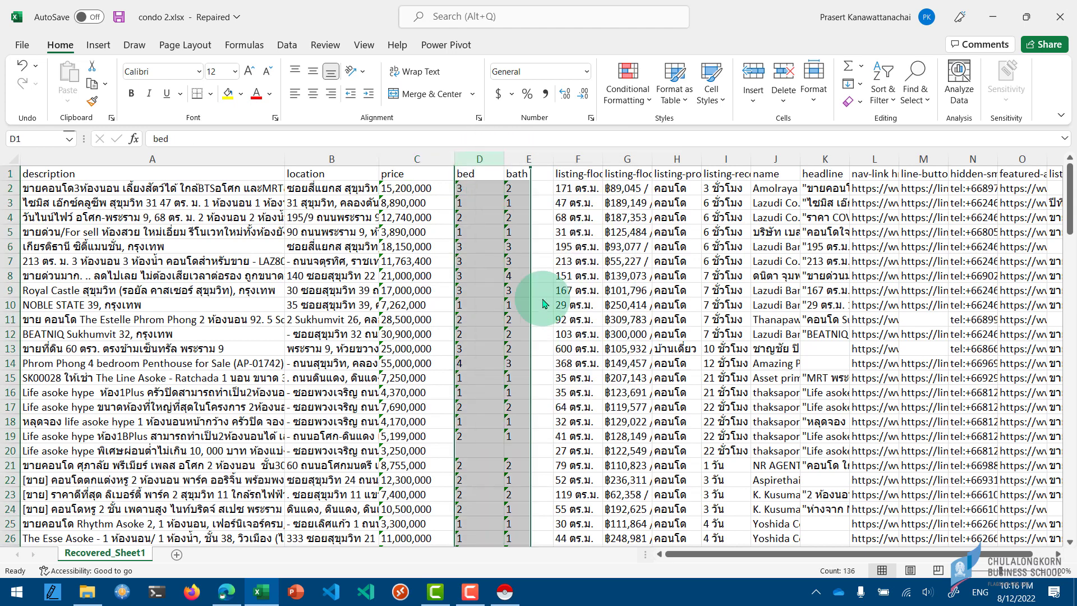
pyautogui.click(493, 172)
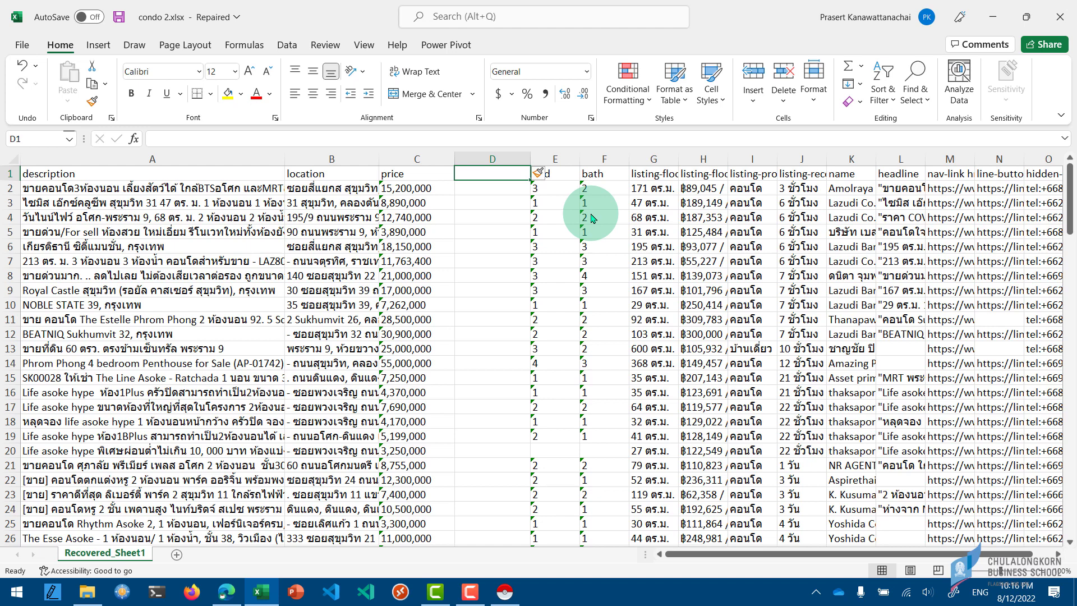
pyautogui.write('0')
pyautogui.press('Return')
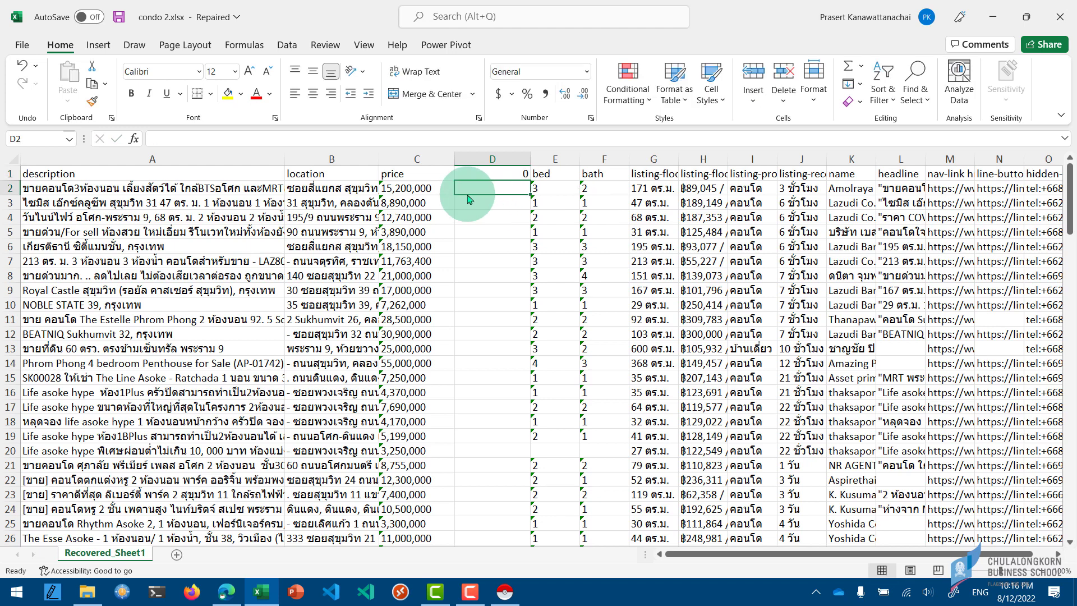
pyautogui.click(396, 191)
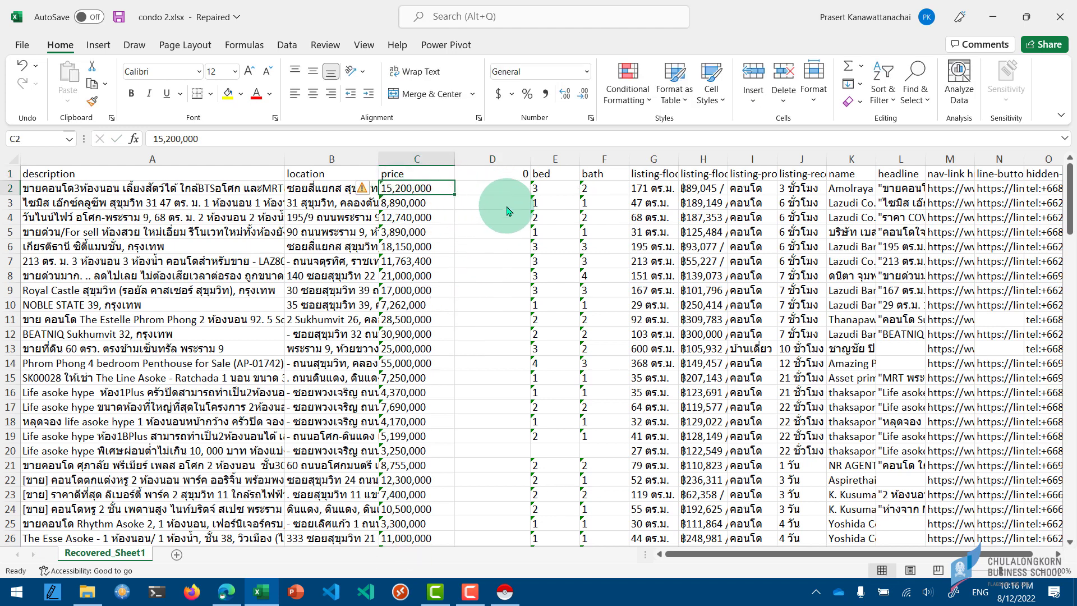
pyautogui.click(505, 178)
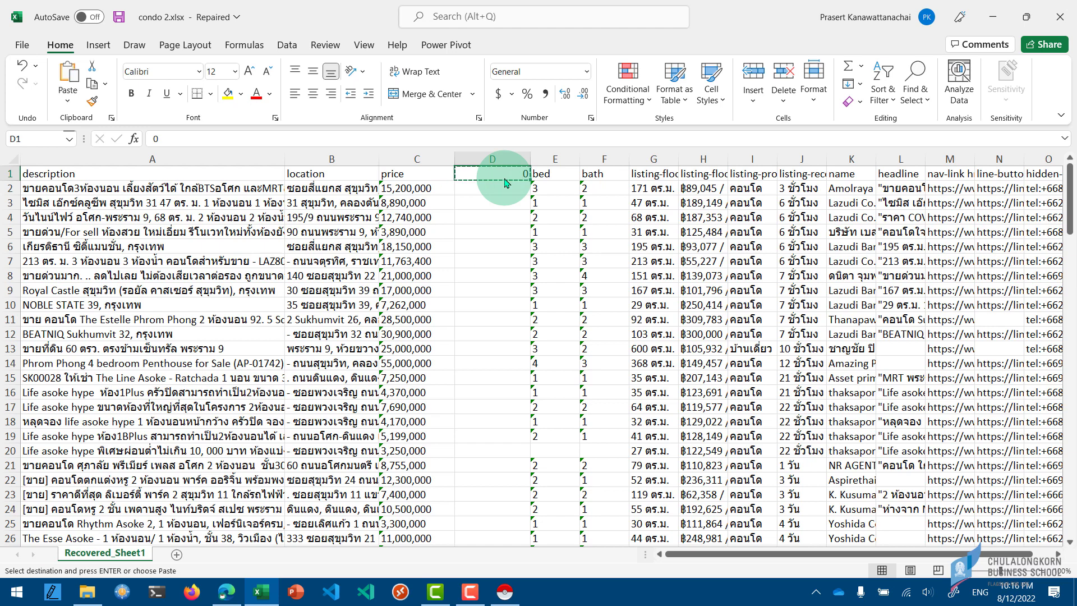
# - Paste Special the 0 onto C2:C136 with Operation Add, turning prices into numbers
pyautogui.click(416, 193)
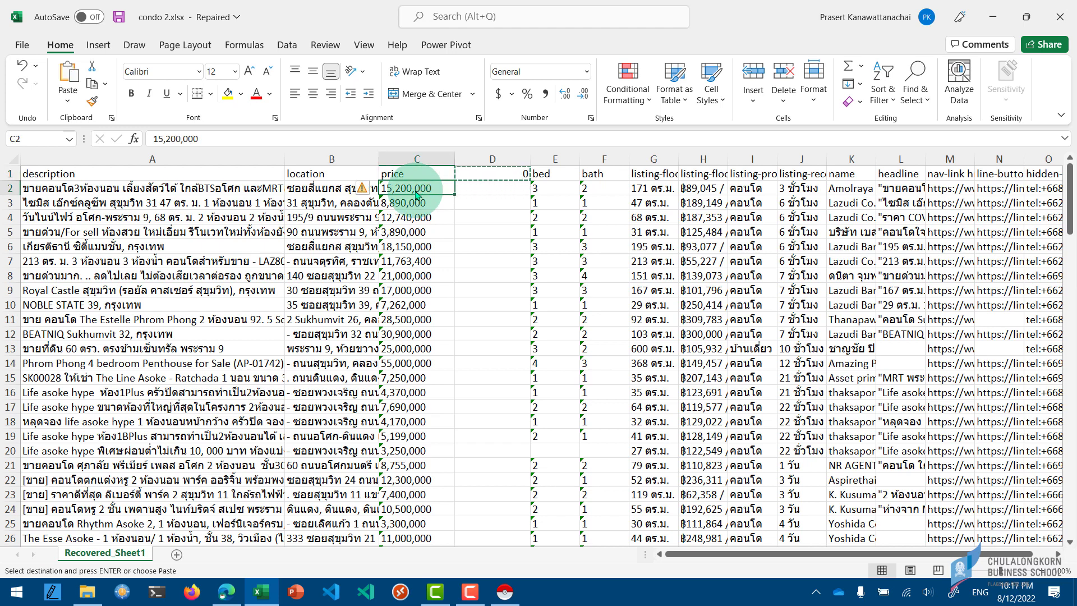
pyautogui.hotkey('ctrl', 'shift', 'Down')
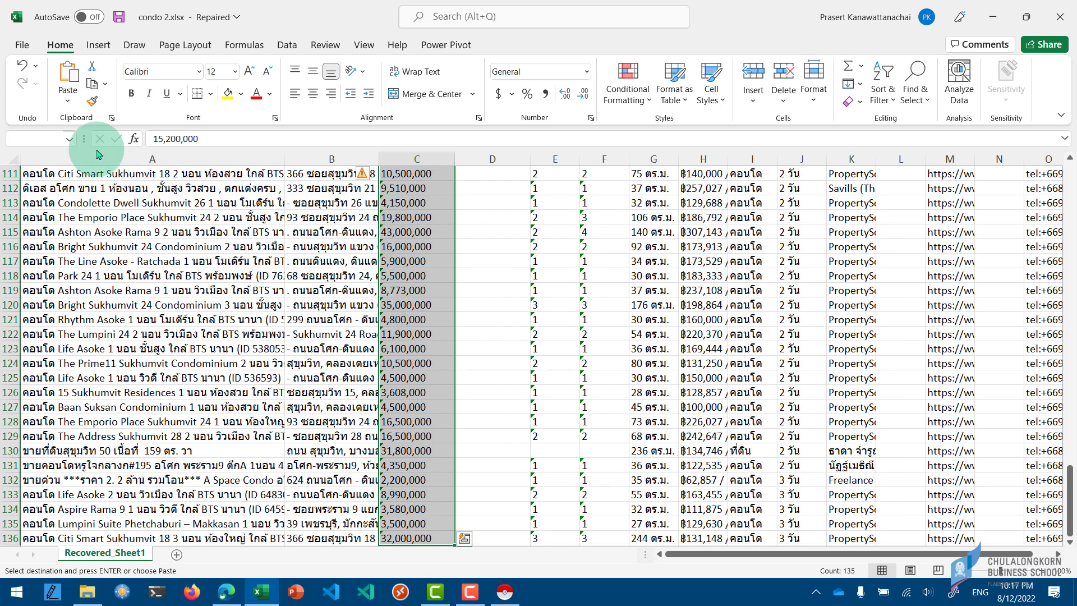
pyautogui.click(66, 107)
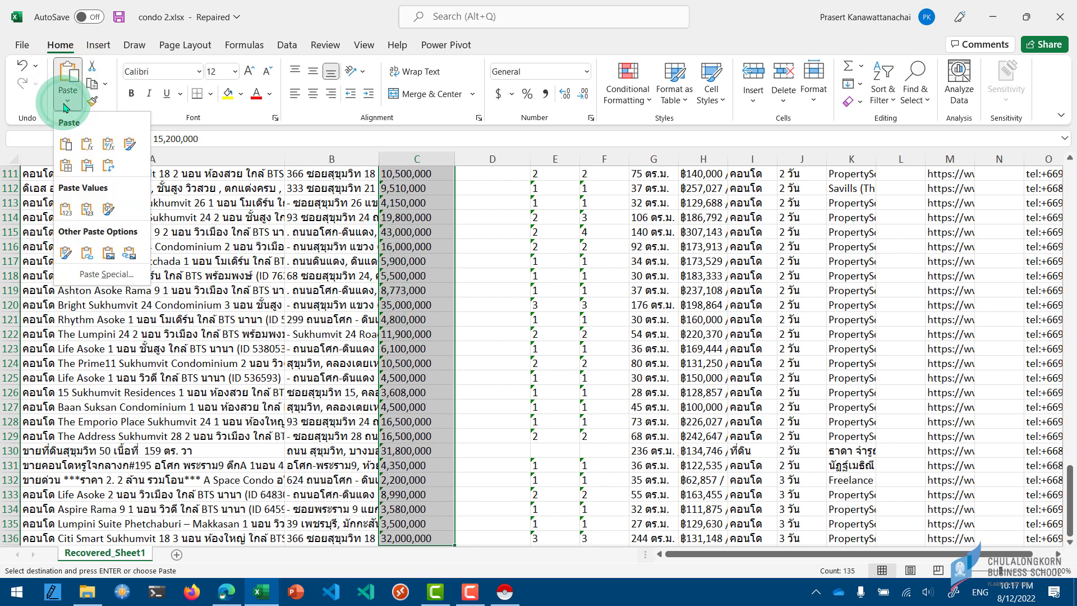
pyautogui.click(104, 275)
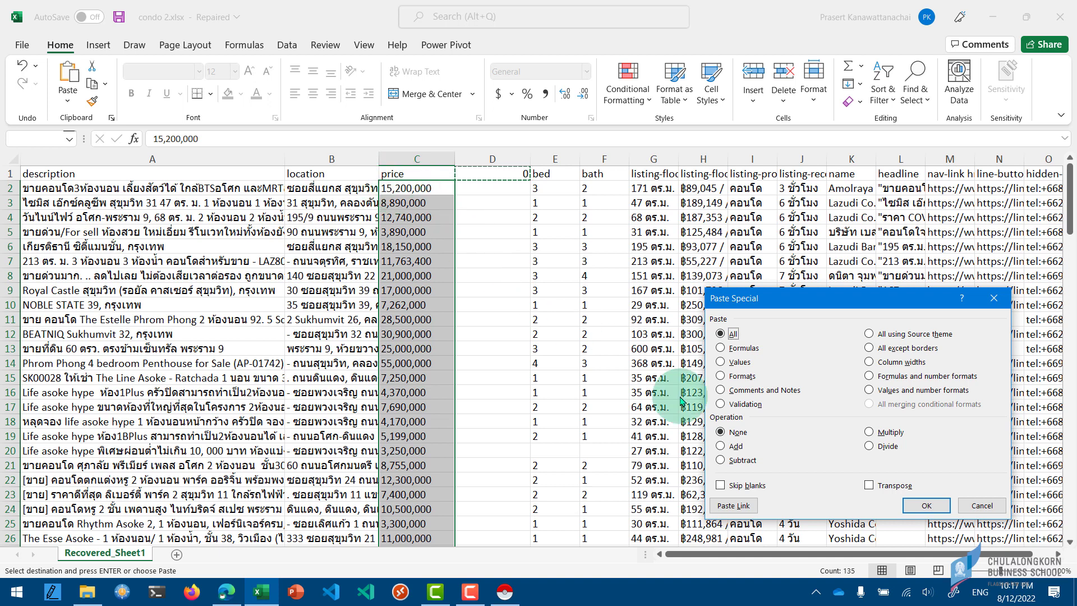
pyautogui.click(721, 446)
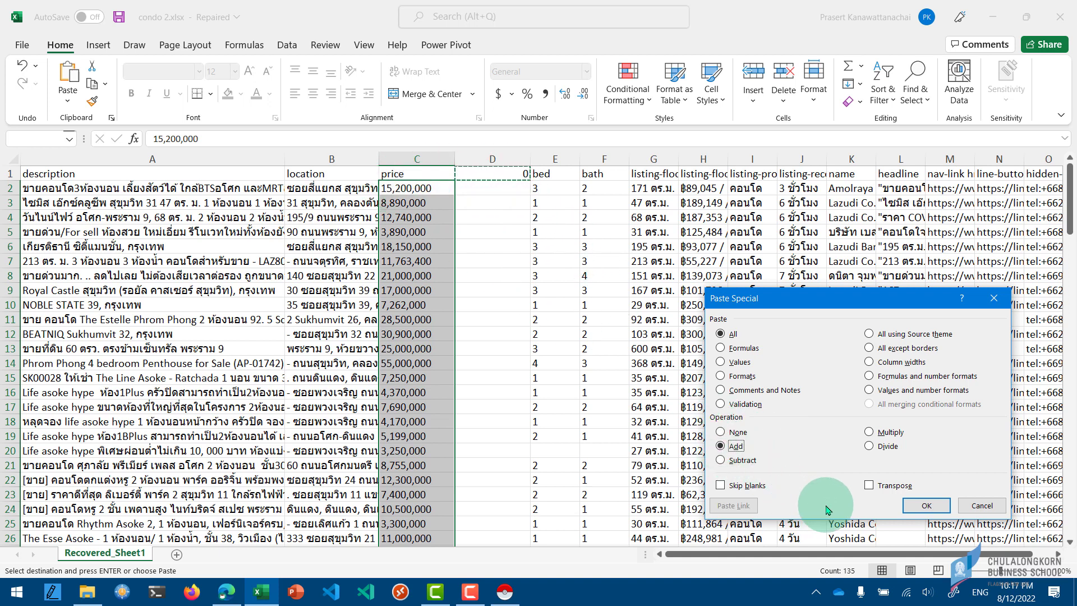
pyautogui.click(934, 510)
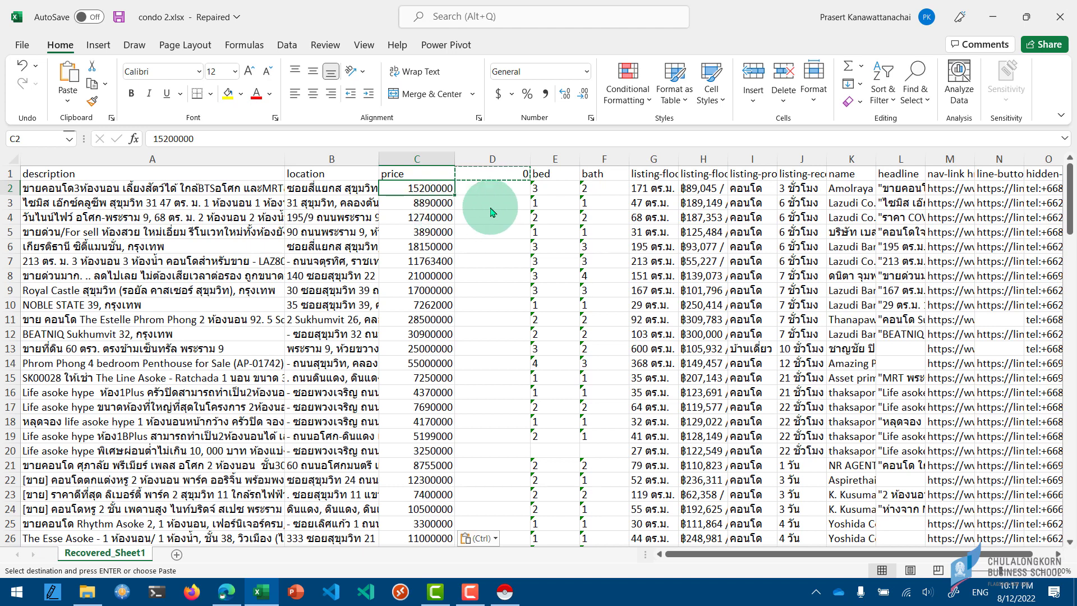
# - Delete helper column D so bed returns there, and AutoFit column G to its floor-area values
pyautogui.click(505, 160)
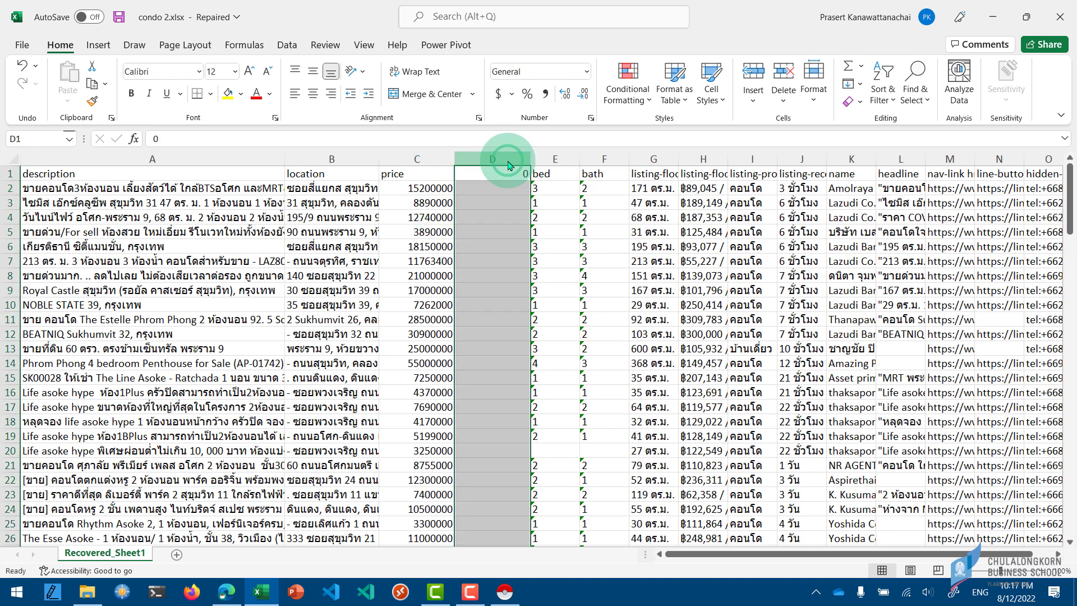
pyautogui.rightClick(507, 163)
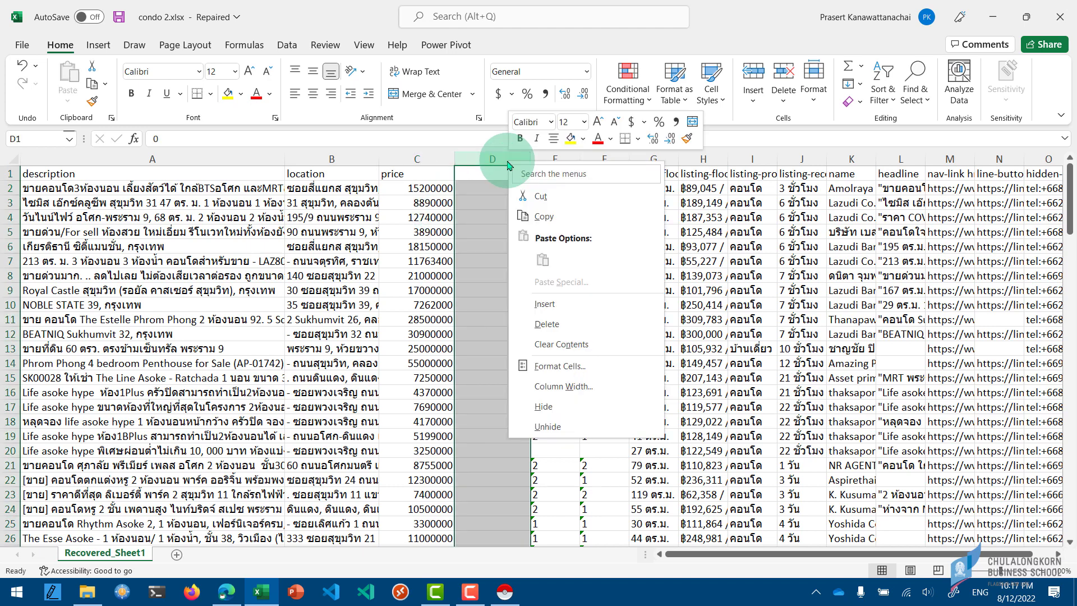
pyautogui.click(552, 328)
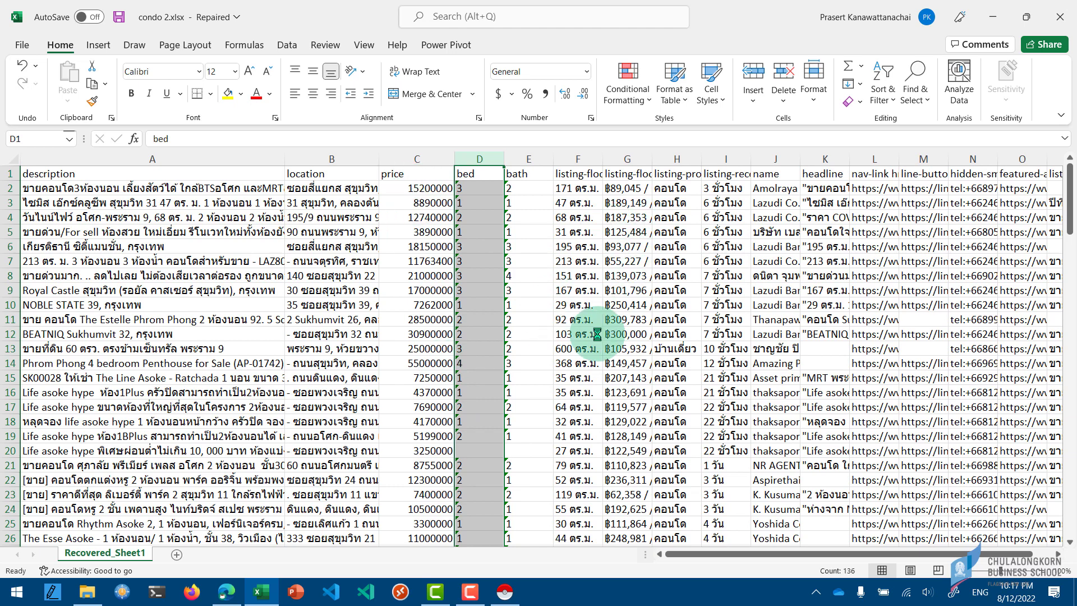
pyautogui.doubleClick(652, 160)
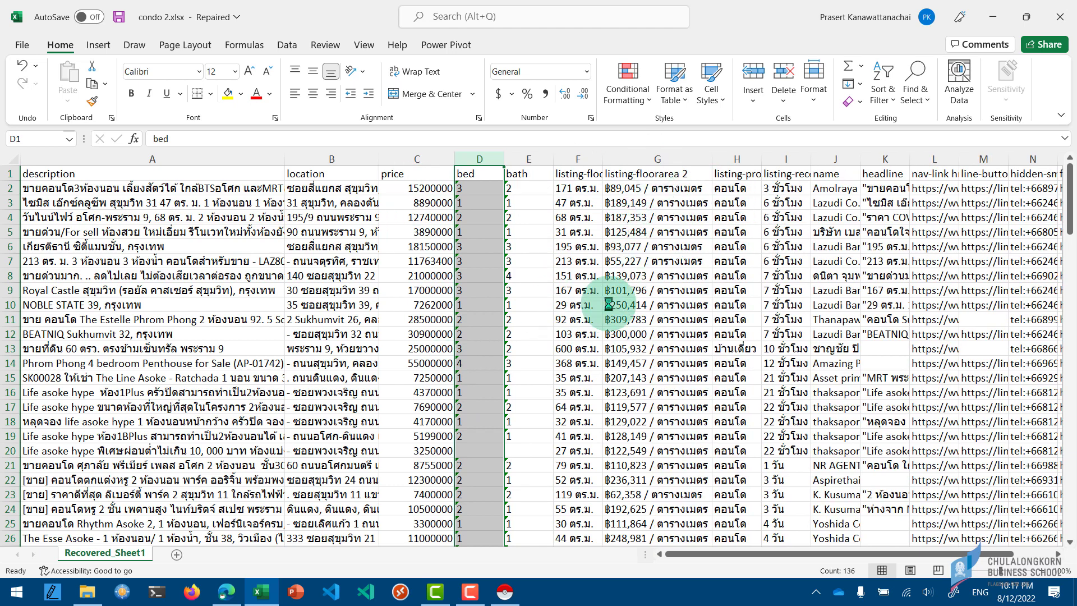